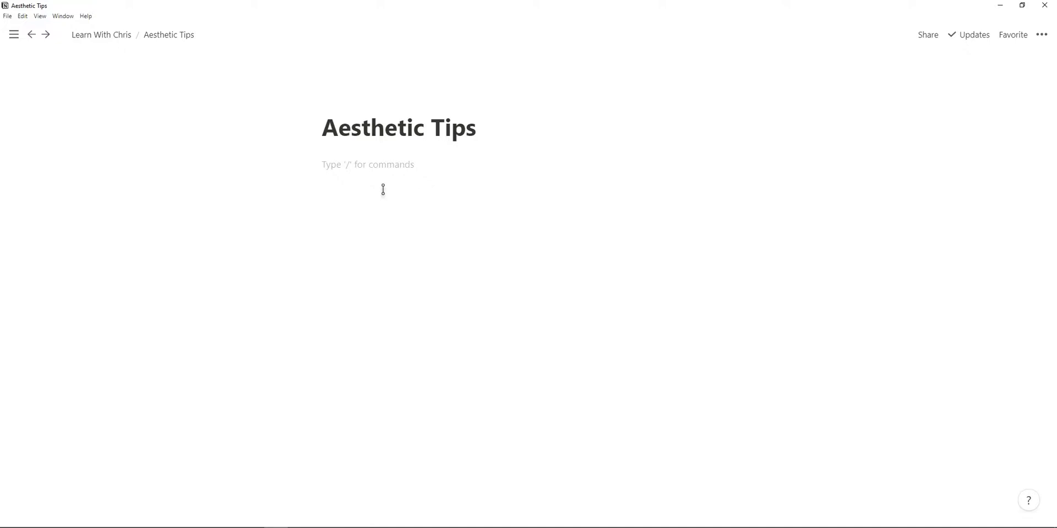
# Set the workspace appearance to Dark and close the settings.
pyautogui.moveTo(14, 34)
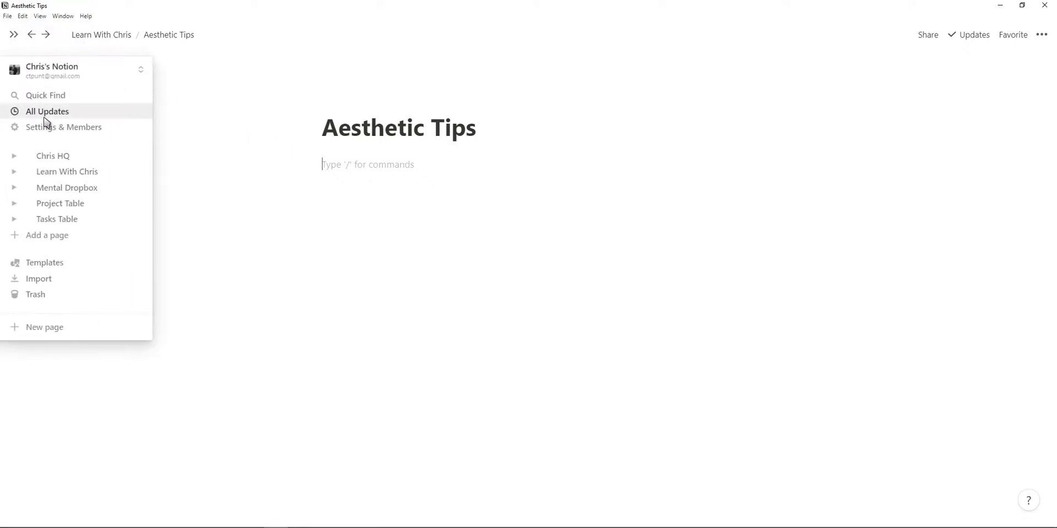
pyautogui.click(60, 132)
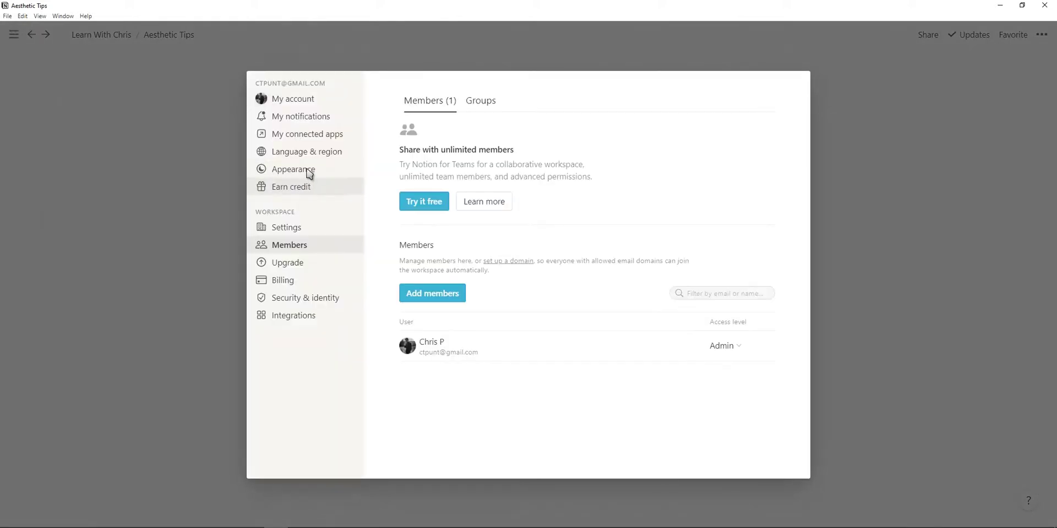
pyautogui.click(308, 169)
pyautogui.click(409, 156)
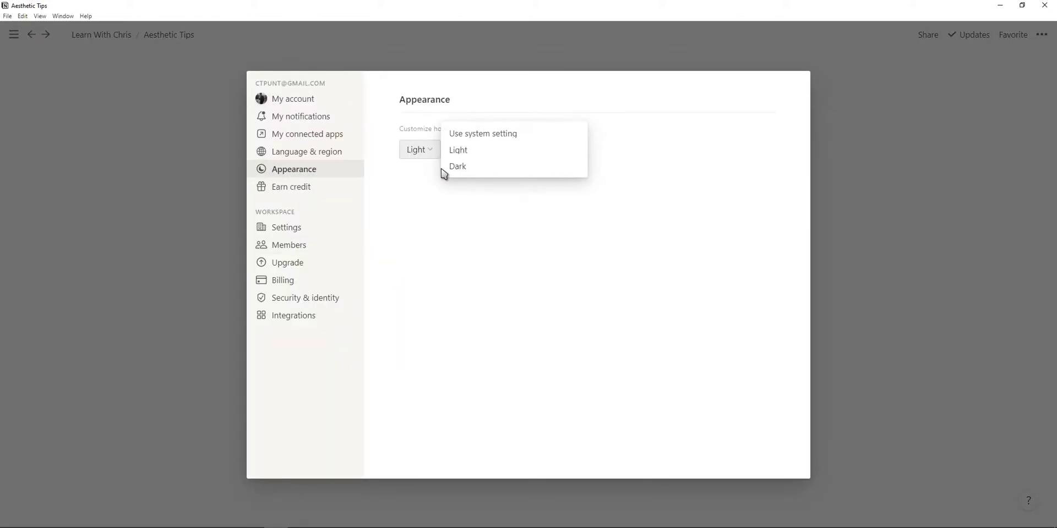
pyautogui.click(459, 168)
pyautogui.click(896, 184)
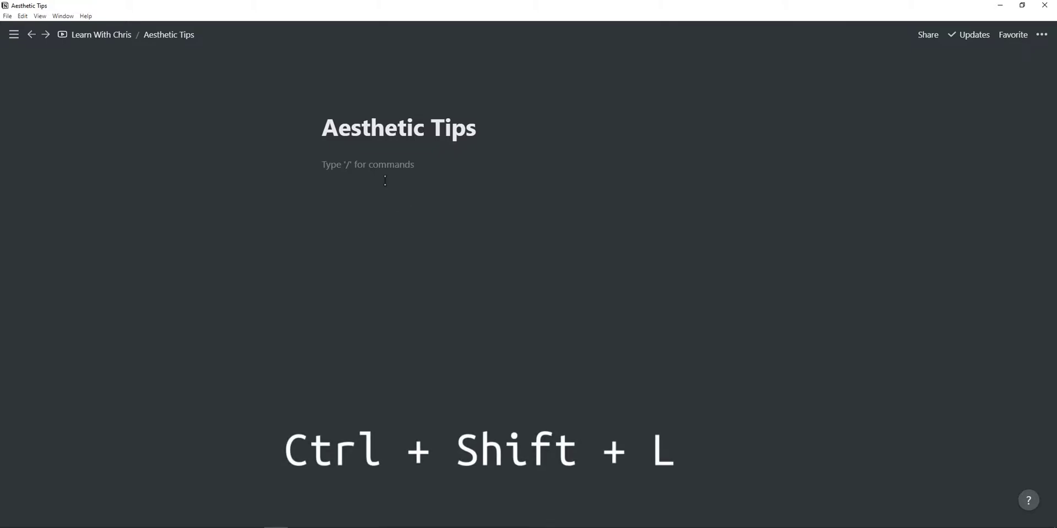
# Switch the appearance between light and dark mode several times, ending in dark mode.
pyautogui.hotkey('ctrl', 'shift', 'l')
pyautogui.hotkey('ctrl', 'shift', 'l')
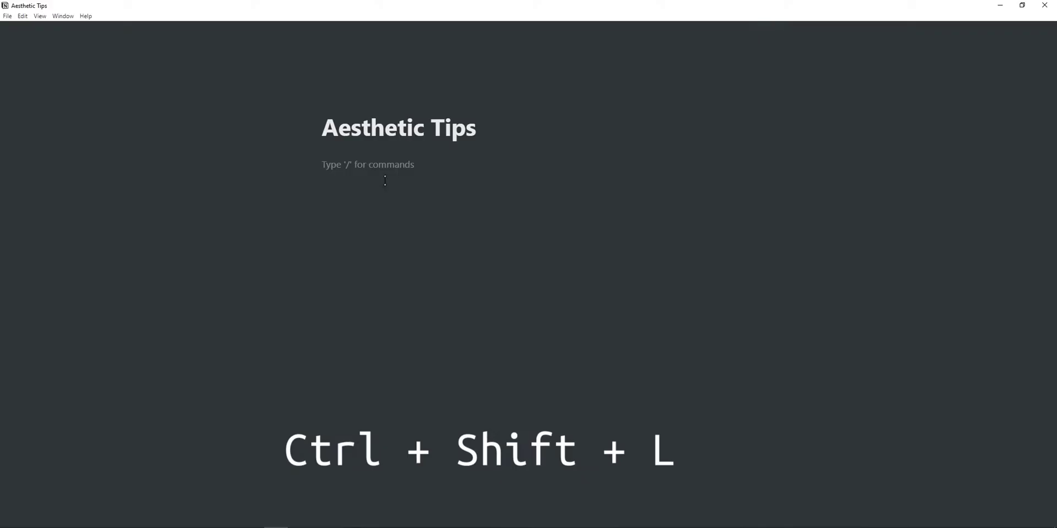
pyautogui.hotkey('ctrl', 'shift', 'l')
pyautogui.hotkey('ctrl', 'shift', 'l')
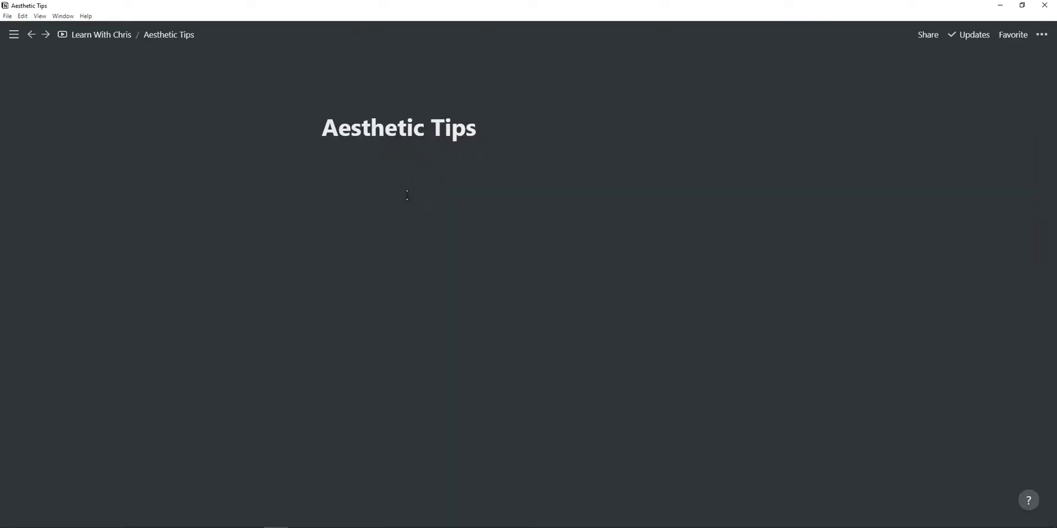
# Turn on small text and full width for the Aesthetic Tips page and set its font style to Mono.
pyautogui.click(1043, 36)
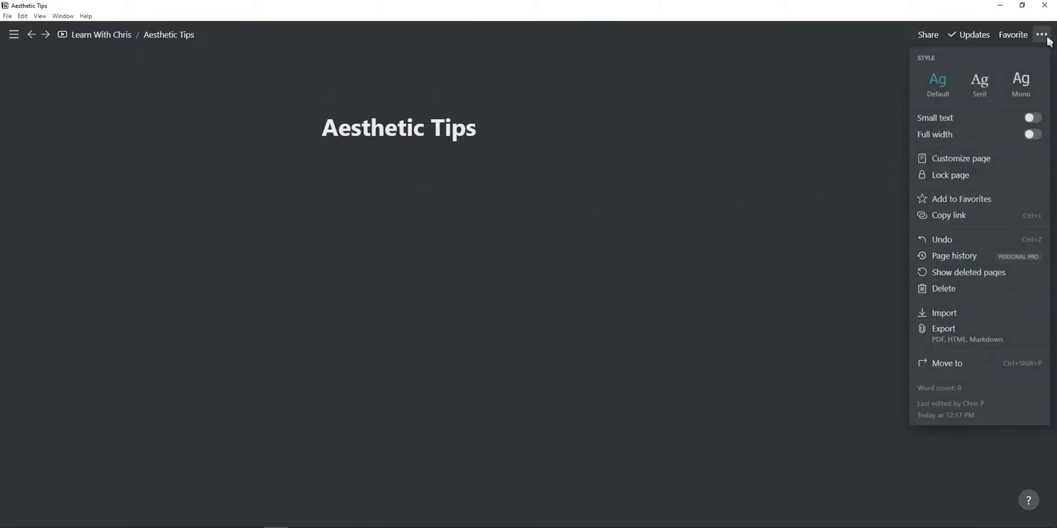
pyautogui.click(1033, 119)
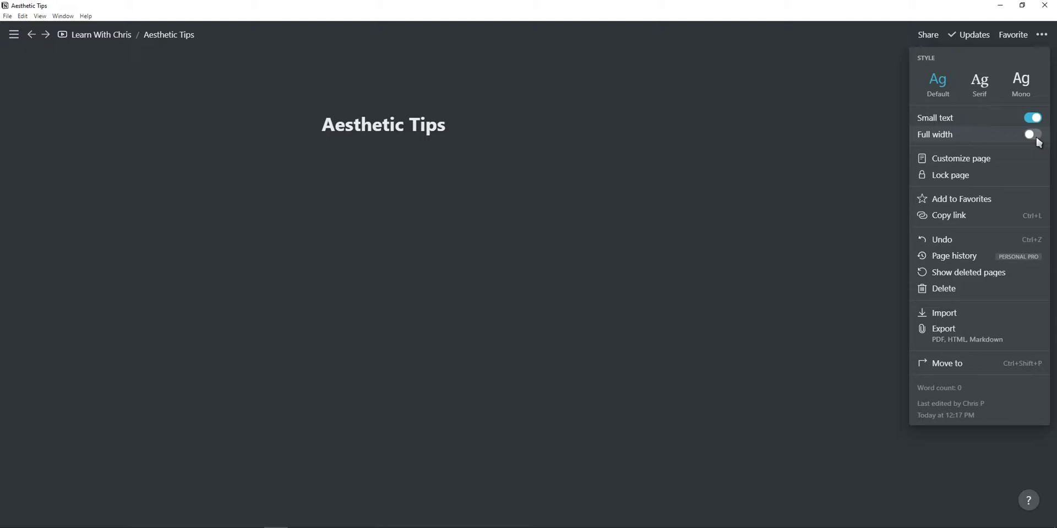
pyautogui.click(1035, 136)
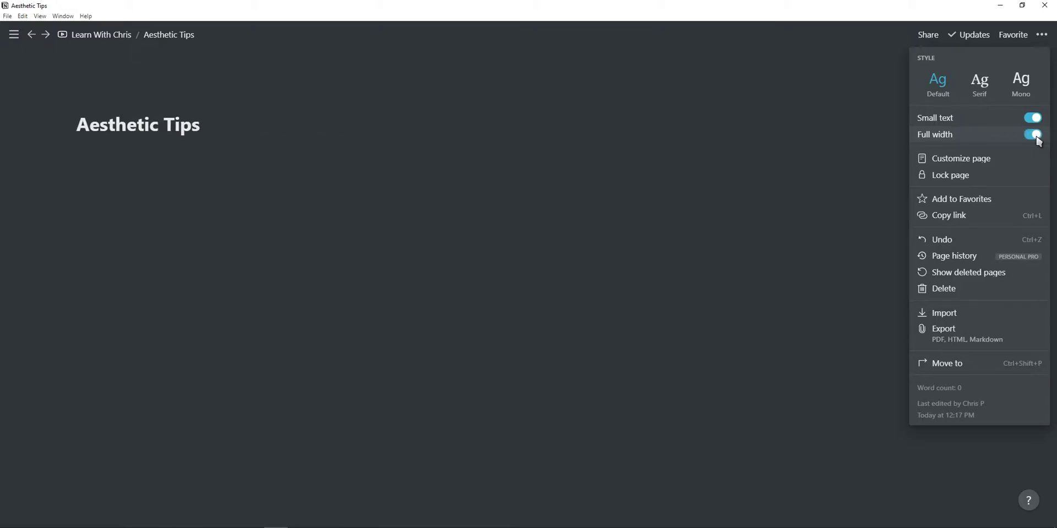
pyautogui.click(986, 86)
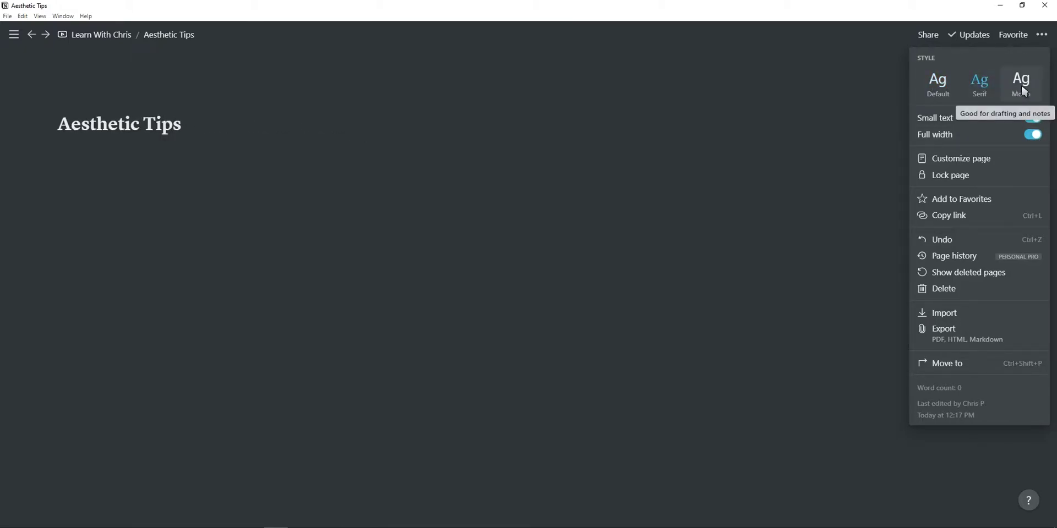
pyautogui.click(1022, 85)
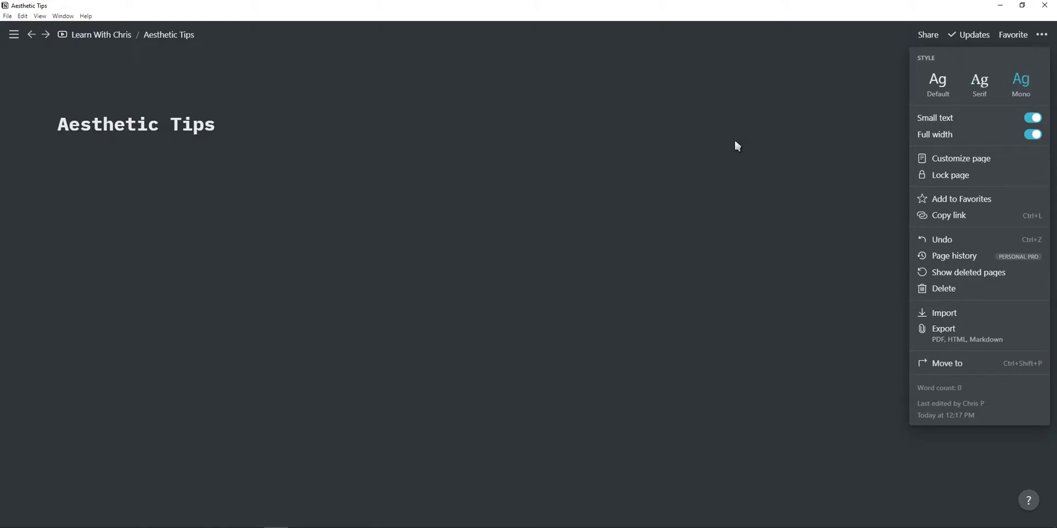
pyautogui.click(295, 280)
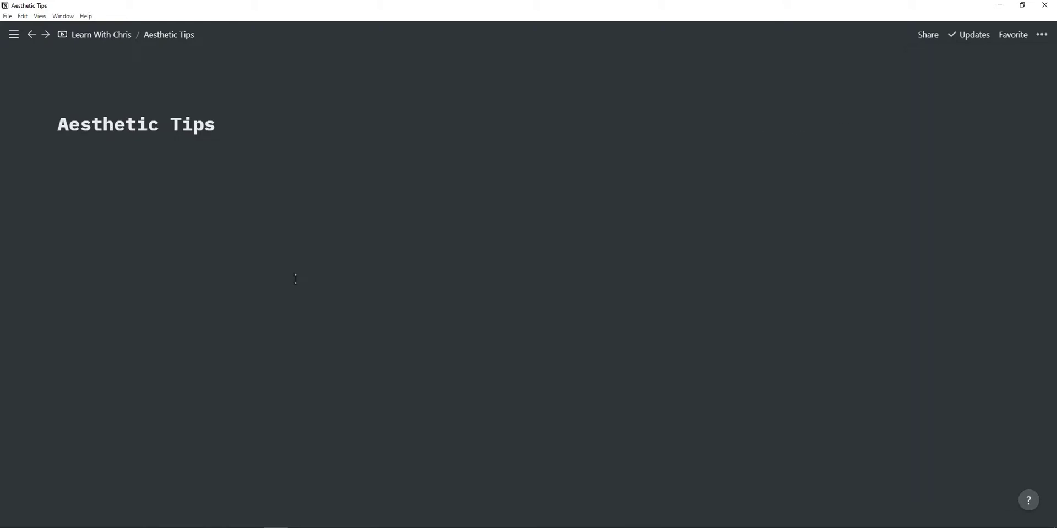
# Add an icon above the Aesthetic Tips page title.
pyautogui.click(76, 105)
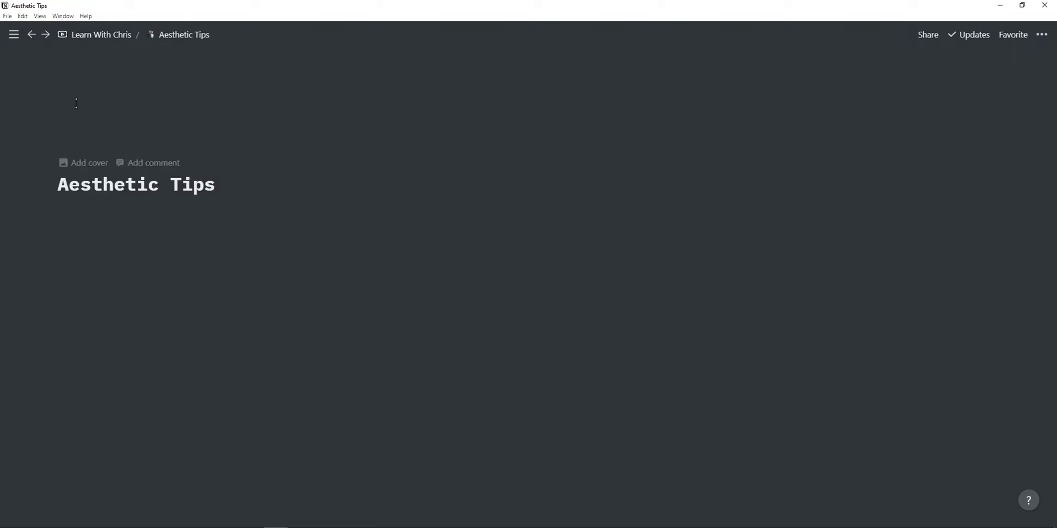
# Switch to the browser, look through the icon collections on super.so and notion.vip, and copy the Knife icon's link.
pyautogui.hotkey('alt', 'Tab')
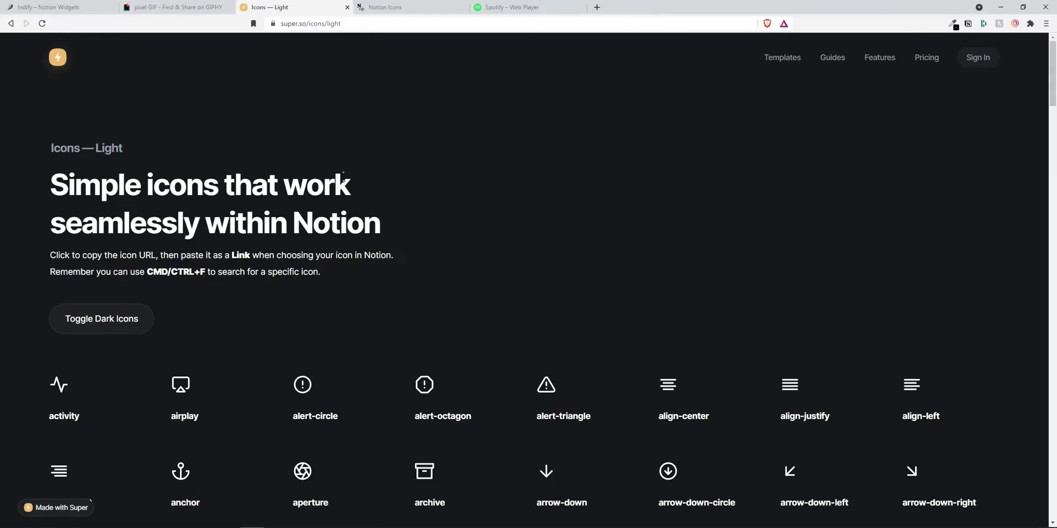
pyautogui.click(379, 14)
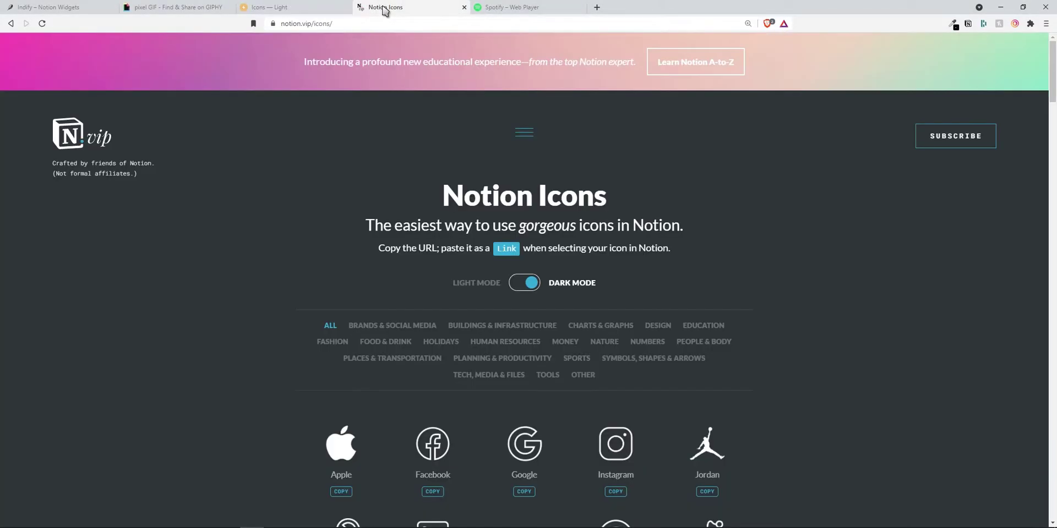
pyautogui.click(325, 6)
pyautogui.scroll(-7, 600, 260)
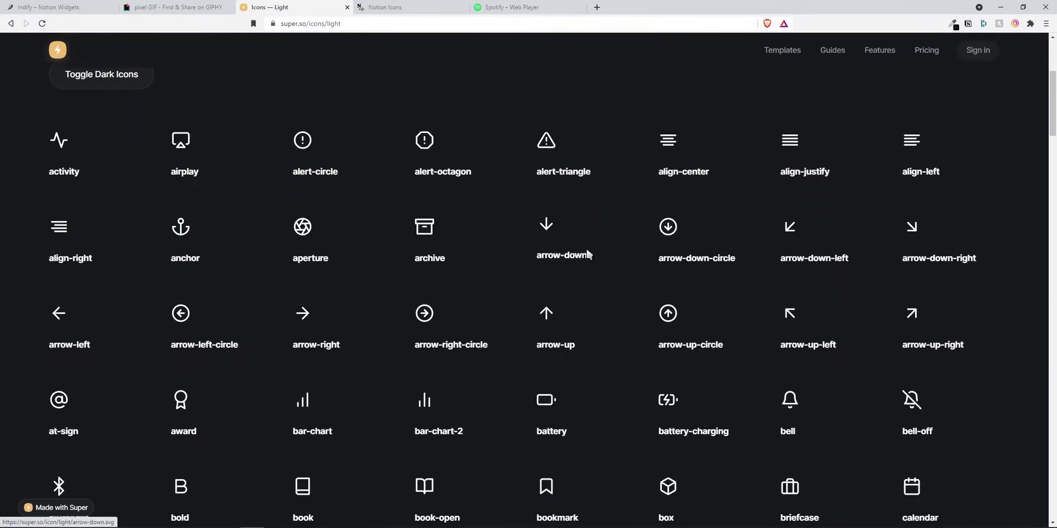
pyautogui.scroll(-14, 471, 218)
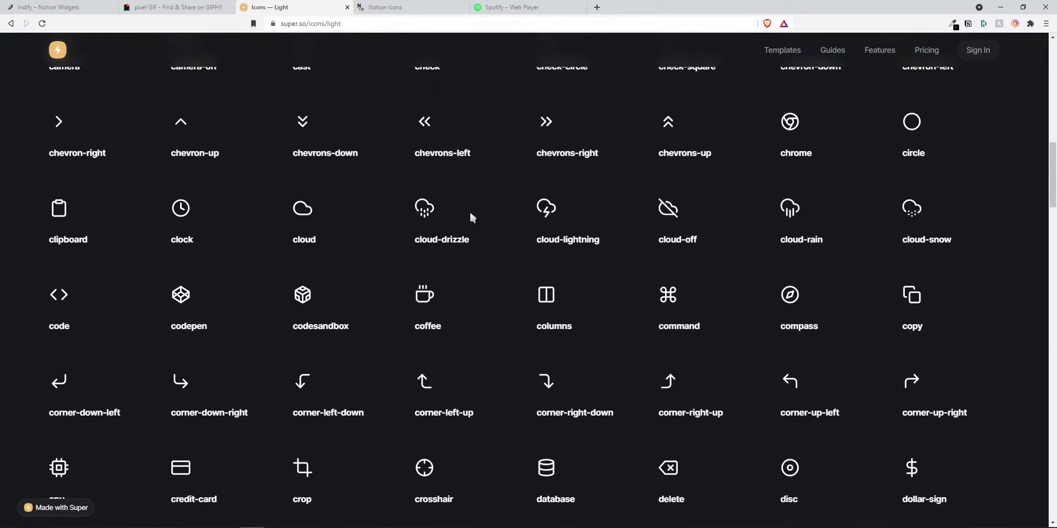
pyautogui.hotkey('ctrl', 'Tab')
pyautogui.scroll(-9, 512, 328)
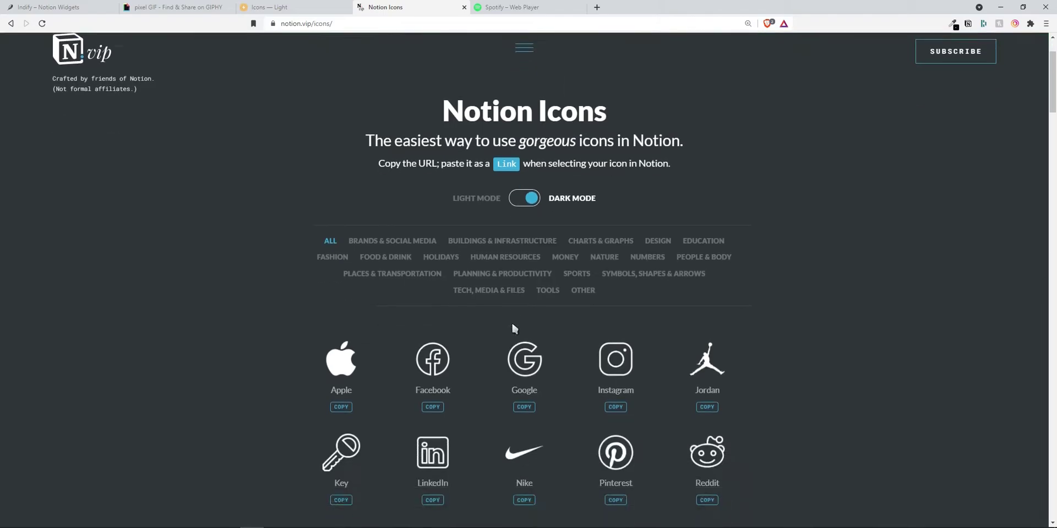
pyautogui.scroll(-6, 512, 328)
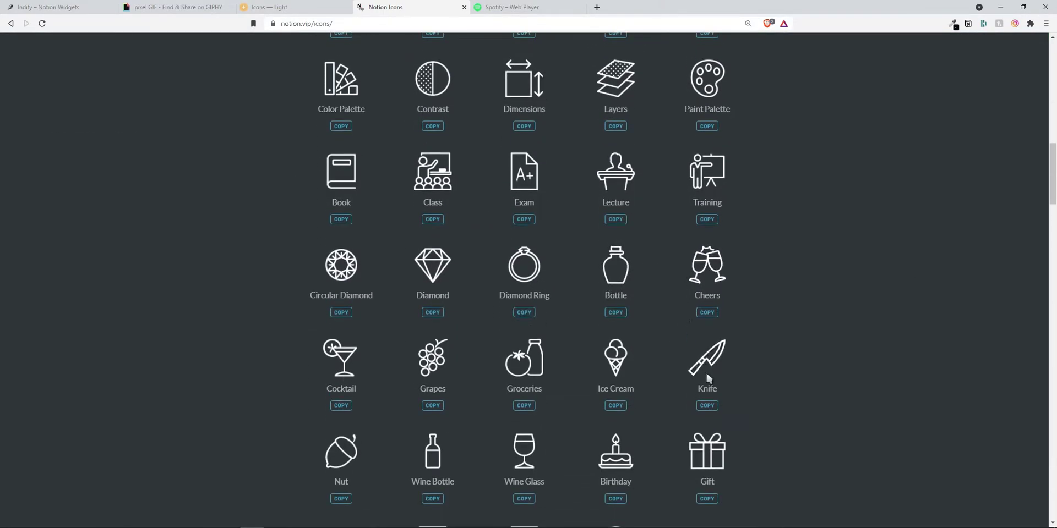
pyautogui.click(707, 376)
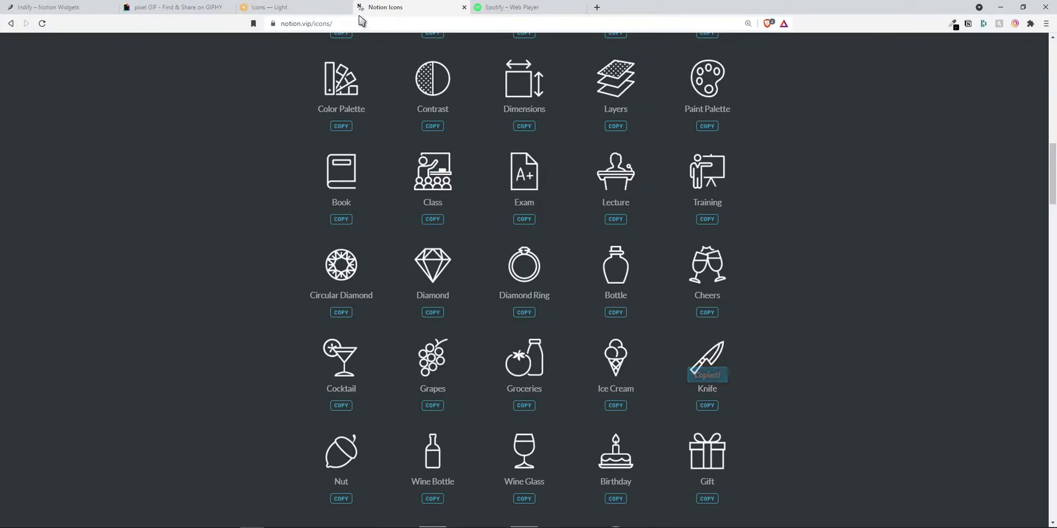
# Find the light coffee icon on super.so and copy its link.
pyautogui.click(300, 8)
pyautogui.scroll(-1, 330, 279)
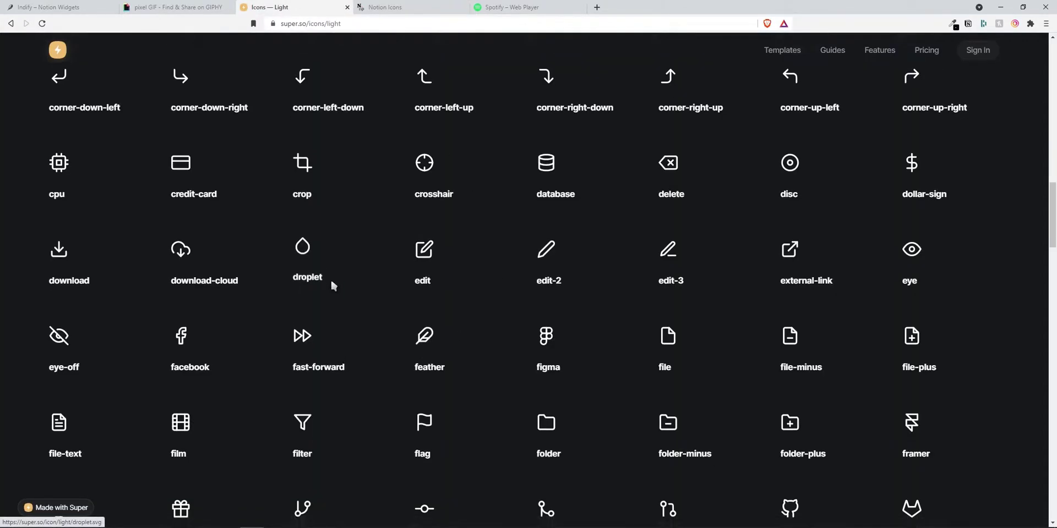
pyautogui.scroll(-1, 330, 278)
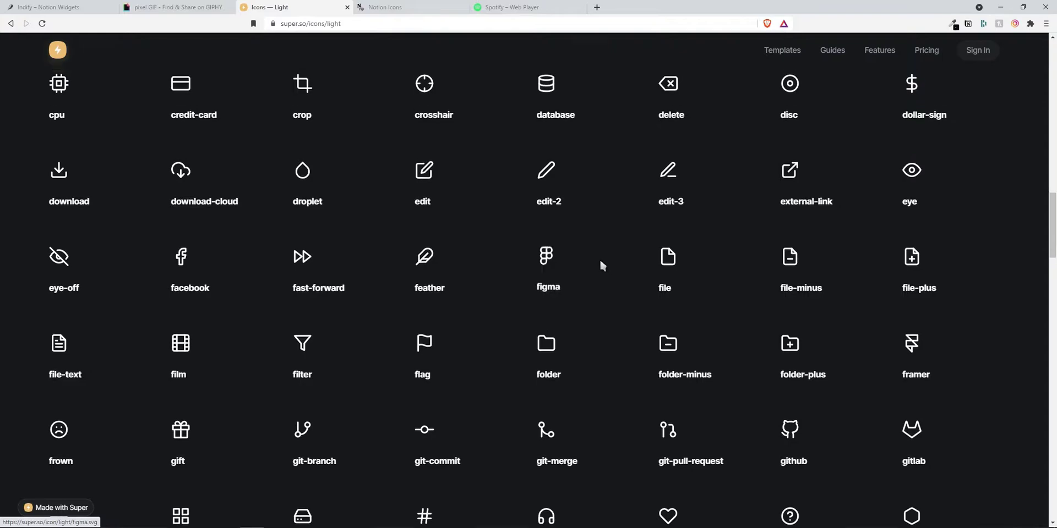
pyautogui.scroll(3, 599, 259)
pyautogui.click(431, 147)
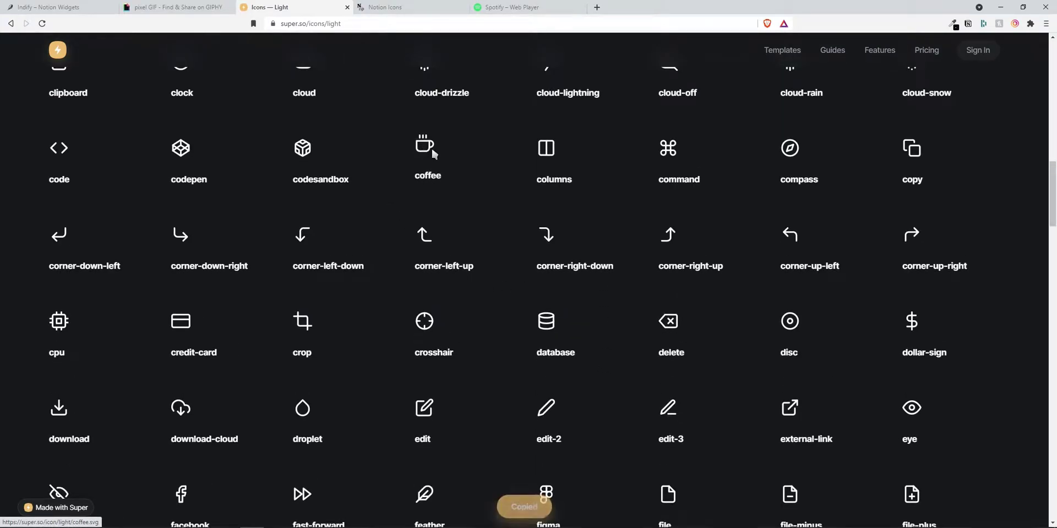
pyautogui.hotkey('alt', 'Tab')
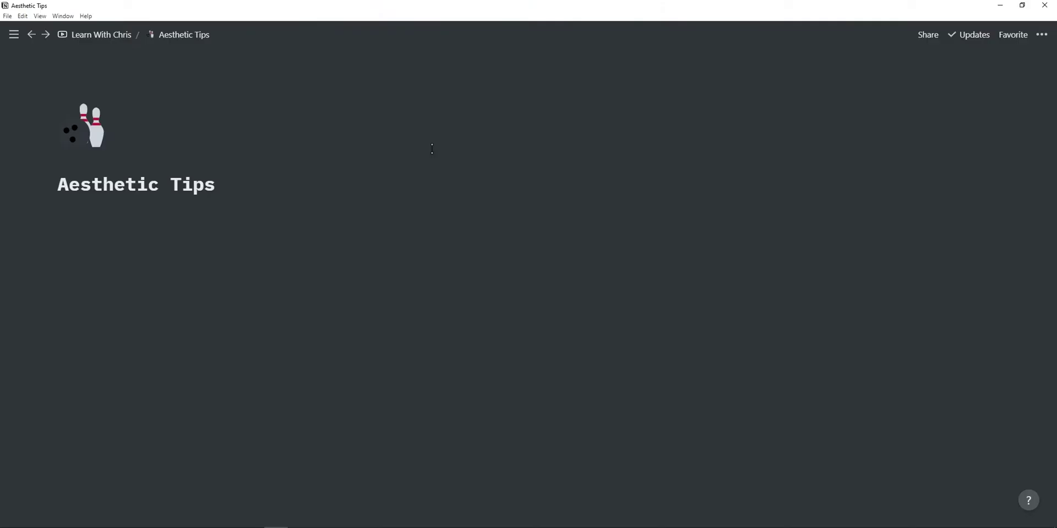
pyautogui.click(91, 141)
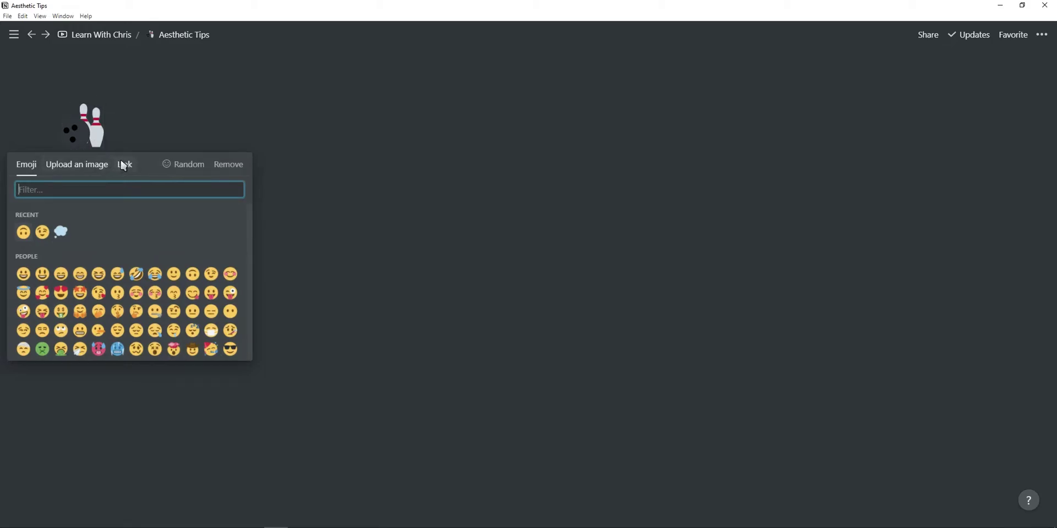
pyautogui.click(125, 164)
pyautogui.hotkey('ctrl', 'v')
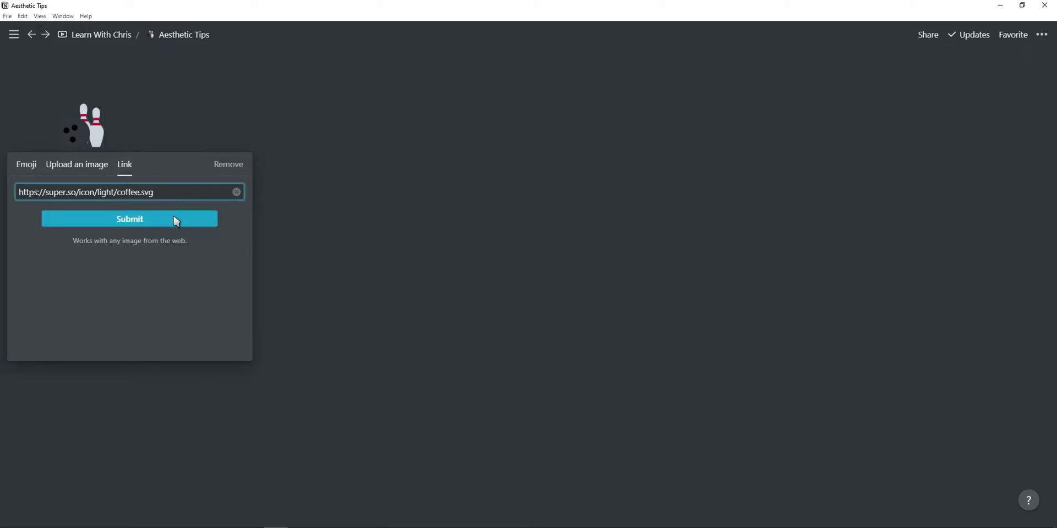
pyautogui.click(174, 219)
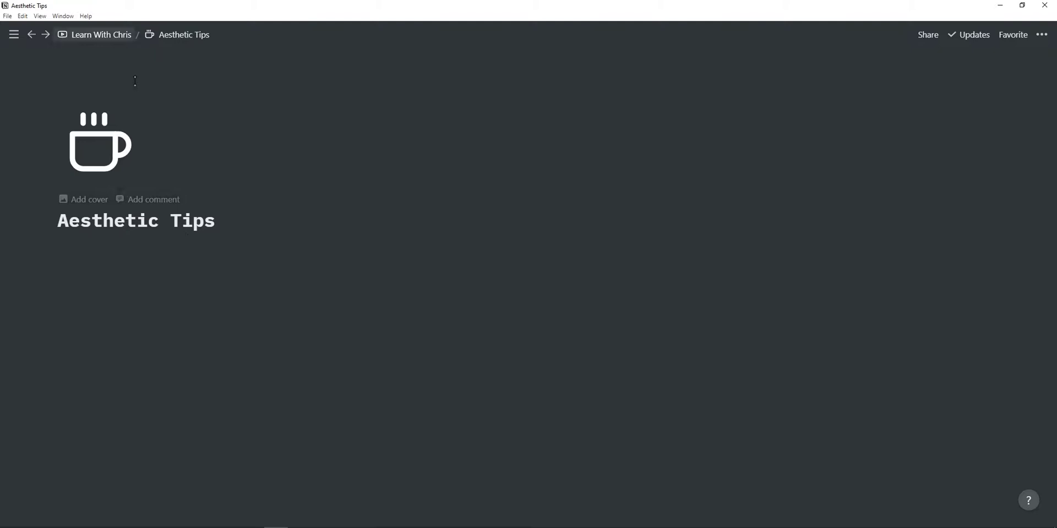
# Switch to the browser and show the dark icon set on super.so and the light mode icons on notion.vip.
pyautogui.hotkey('alt', 'Tab')
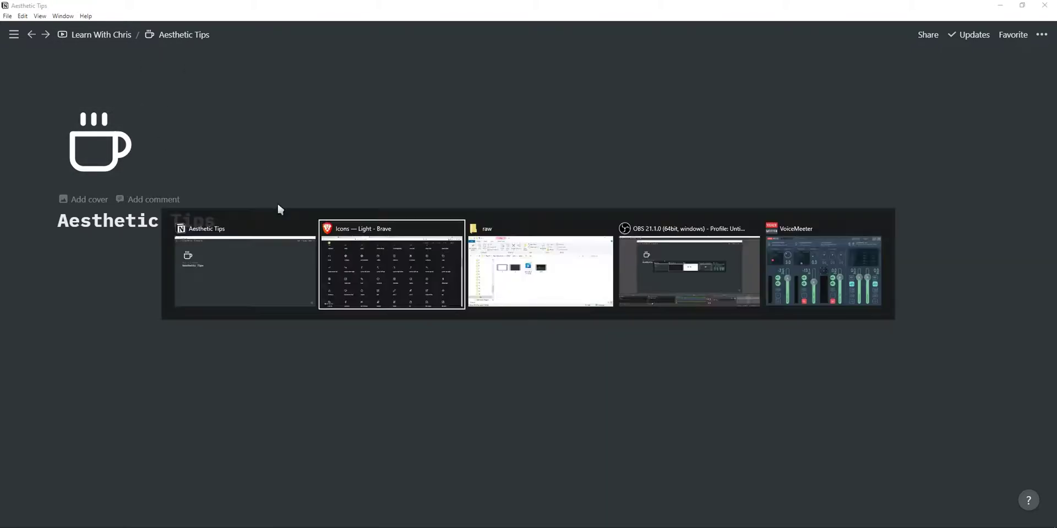
pyautogui.scroll(7, 309, 151)
pyautogui.scroll(8, 310, 159)
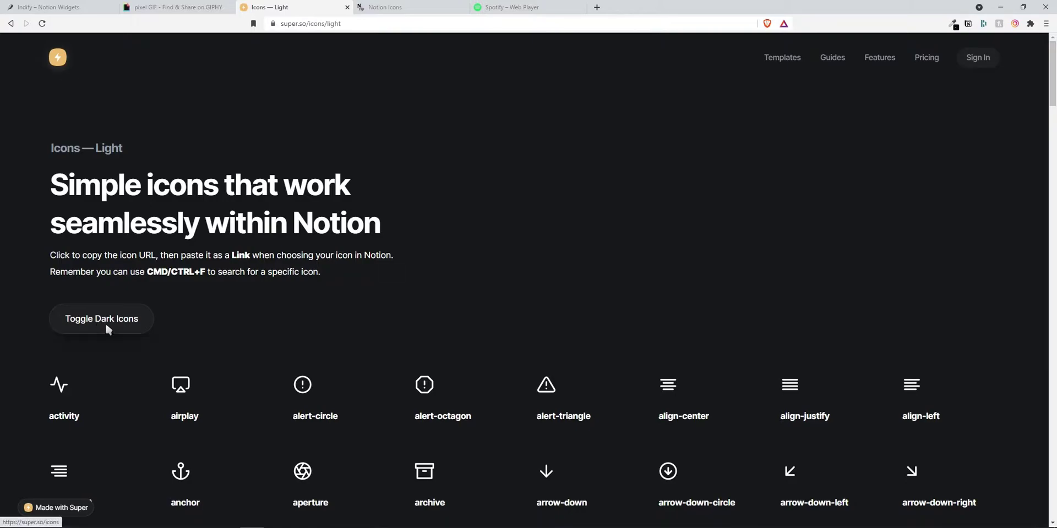
pyautogui.click(104, 322)
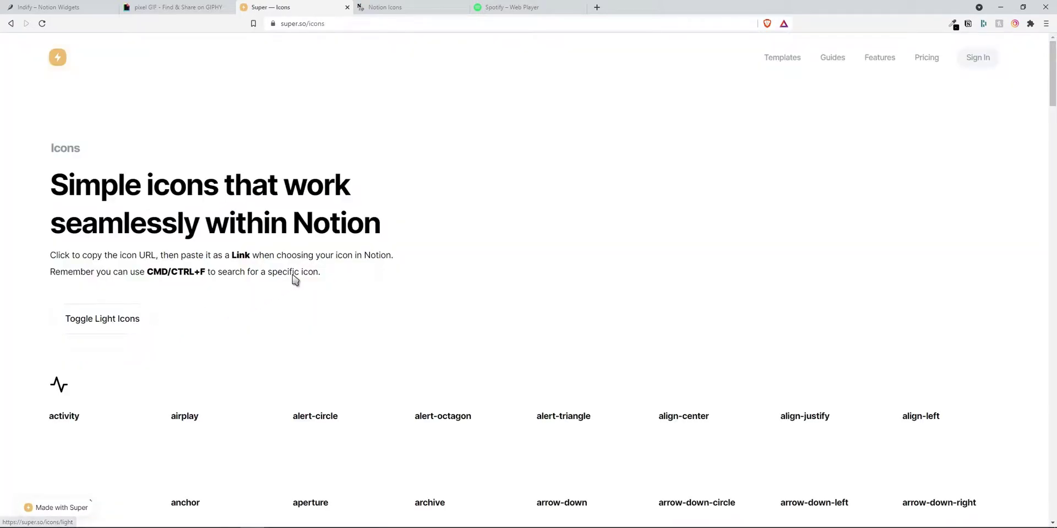
pyautogui.scroll(-4, 331, 278)
pyautogui.hotkey('ctrl', 'Tab')
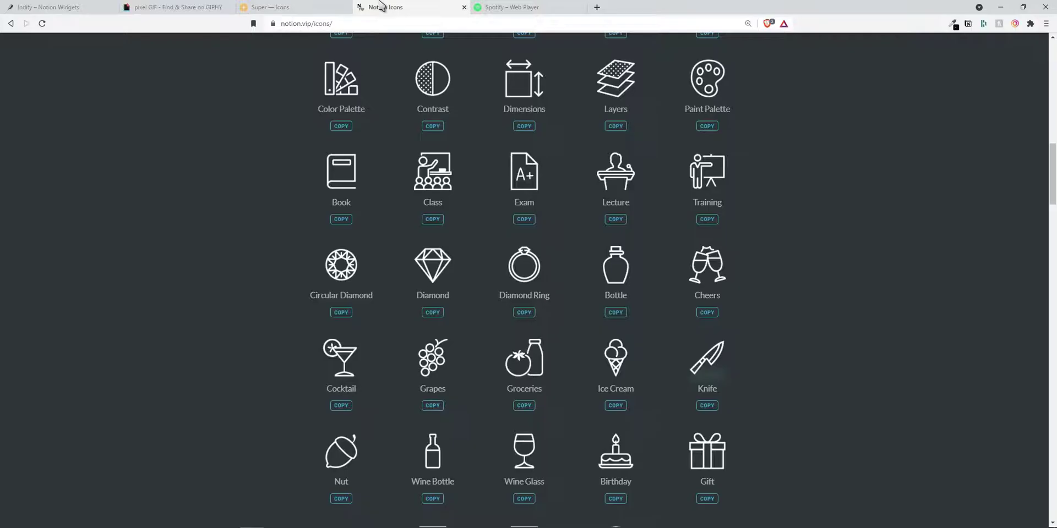
pyautogui.scroll(8, 489, 216)
pyautogui.scroll(5, 492, 222)
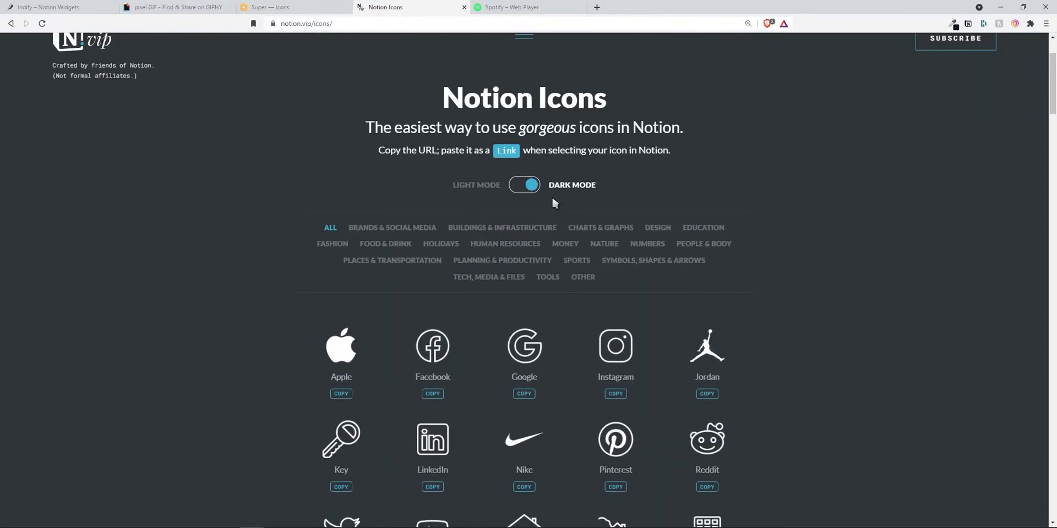
pyautogui.click(536, 190)
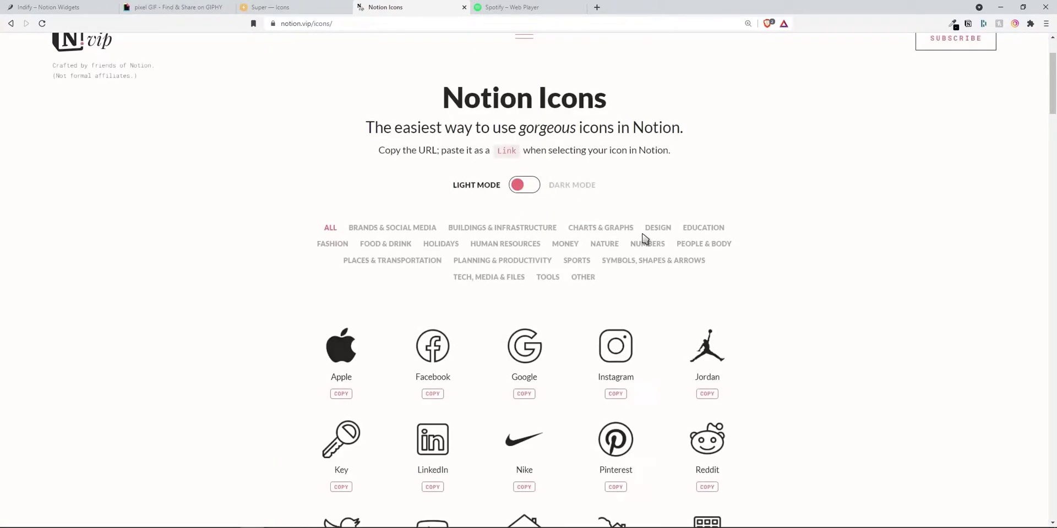
# Return to Notion and add a cover image to the Aesthetic Tips page.
pyautogui.hotkey('alt', 'Tab')
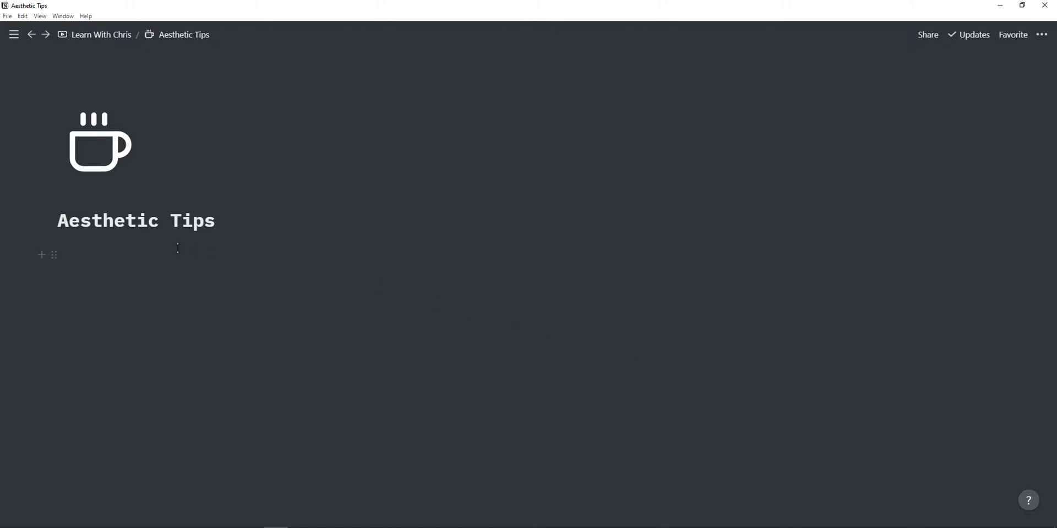
pyautogui.click(73, 202)
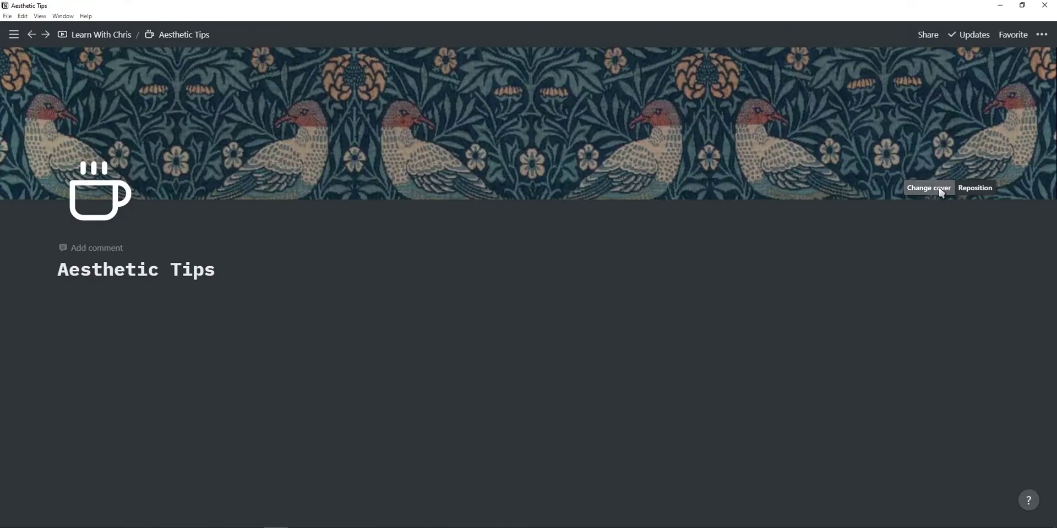
# Look through the cover sources for the page: the gallery, Unsplash, image upload and image link.
pyautogui.click(937, 189)
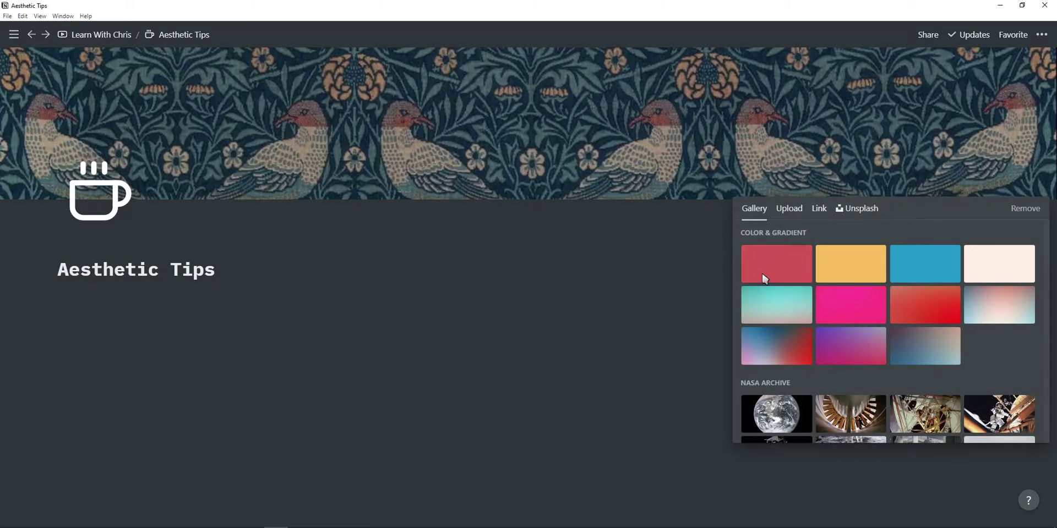
pyautogui.scroll(-10, 765, 281)
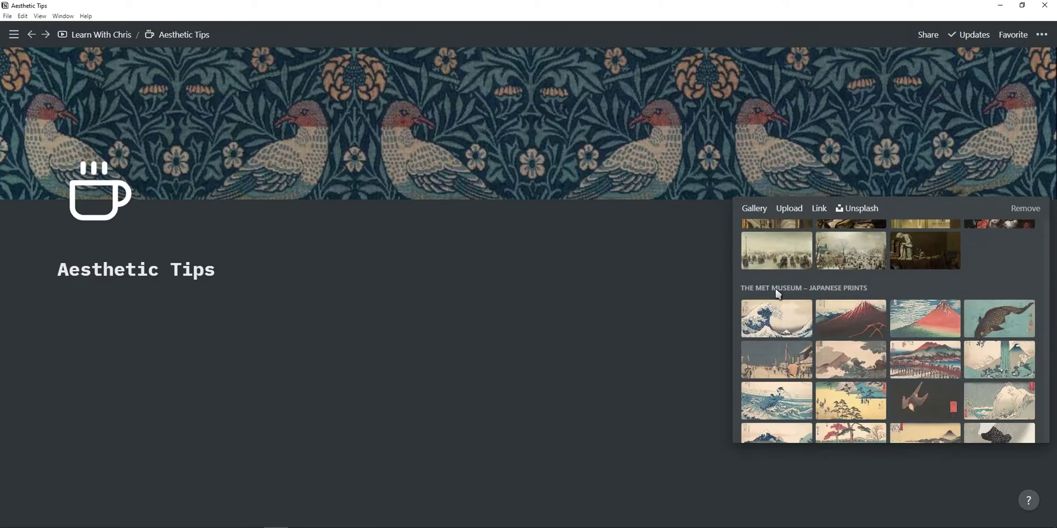
pyautogui.scroll(-3, 778, 295)
pyautogui.click(862, 211)
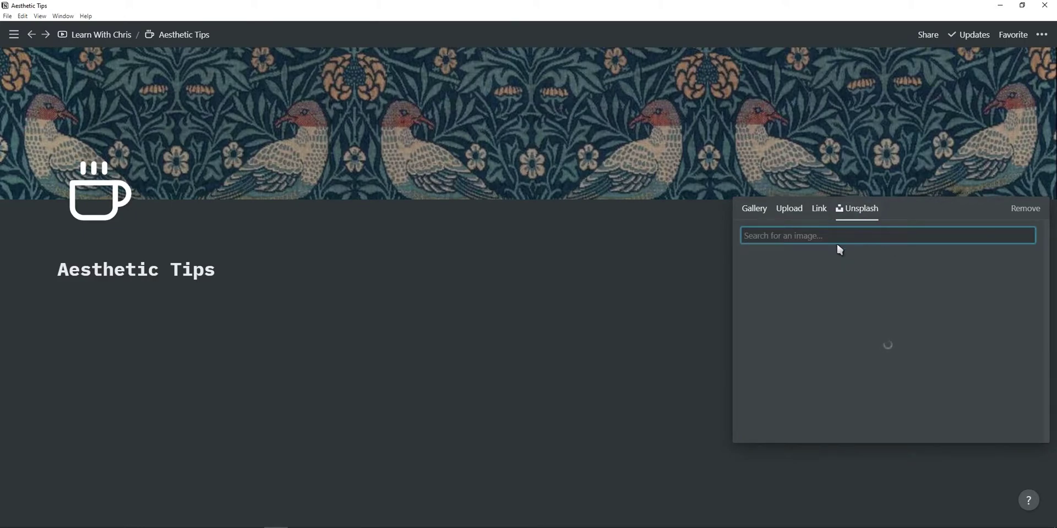
pyautogui.scroll(-3, 893, 282)
pyautogui.scroll(3, 879, 316)
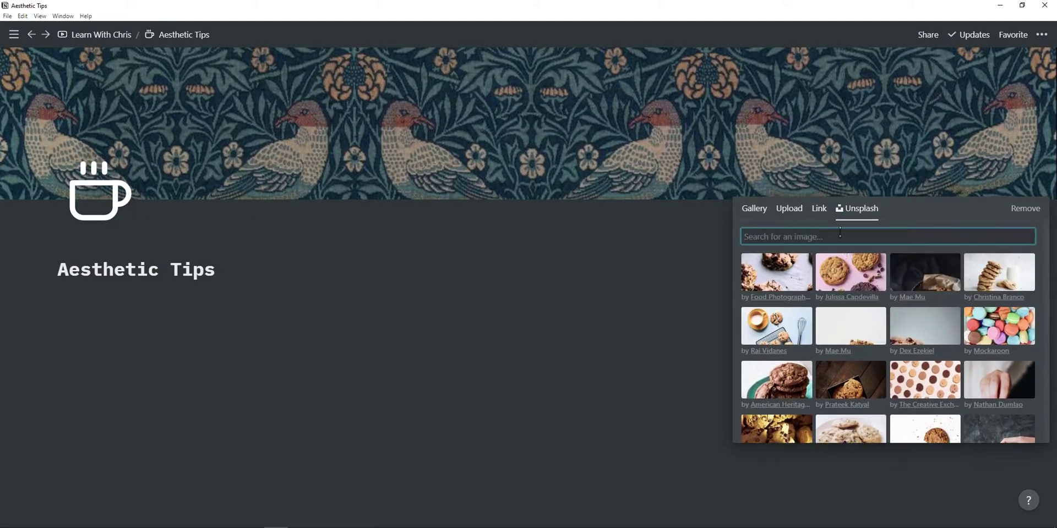
pyautogui.click(789, 210)
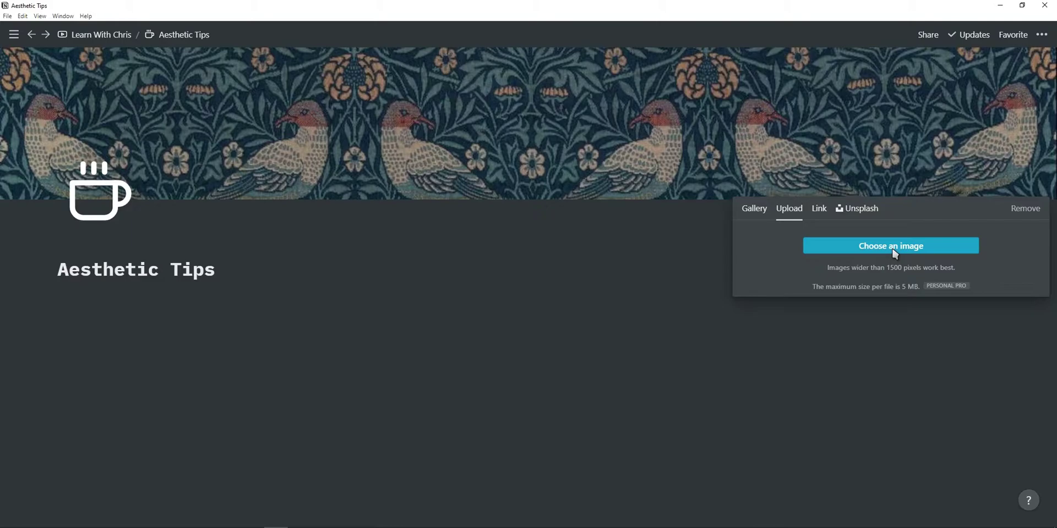
pyautogui.click(822, 213)
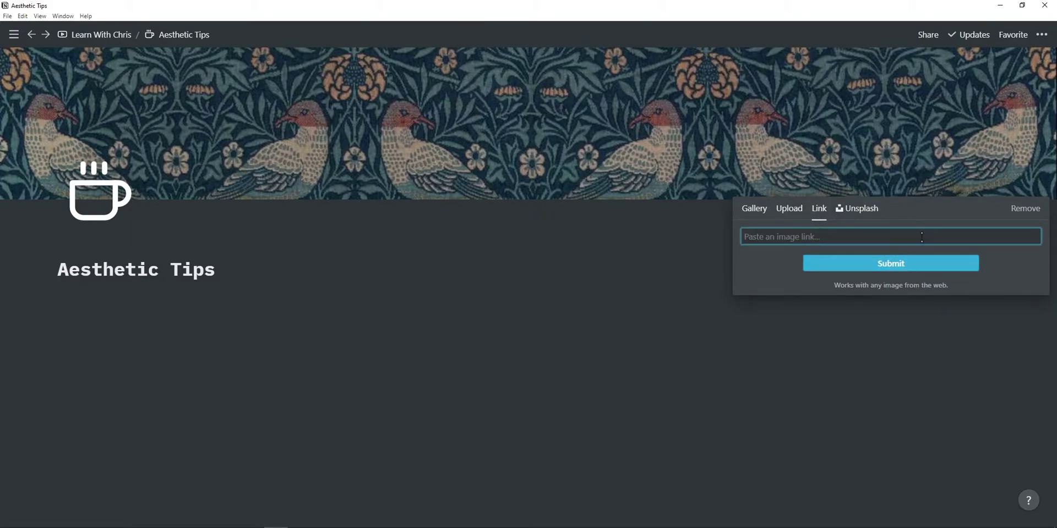
pyautogui.click(665, 235)
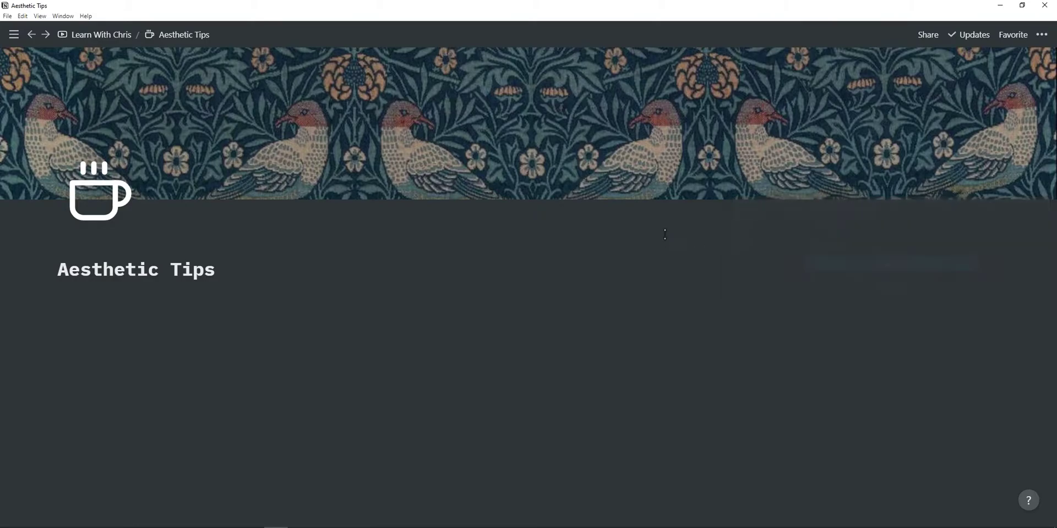
# Switch to the browser, browse the pixel city GIFs on GIPHY and copy the link of the opened Pixel GIF.
pyautogui.hotkey('alt', 'Tab')
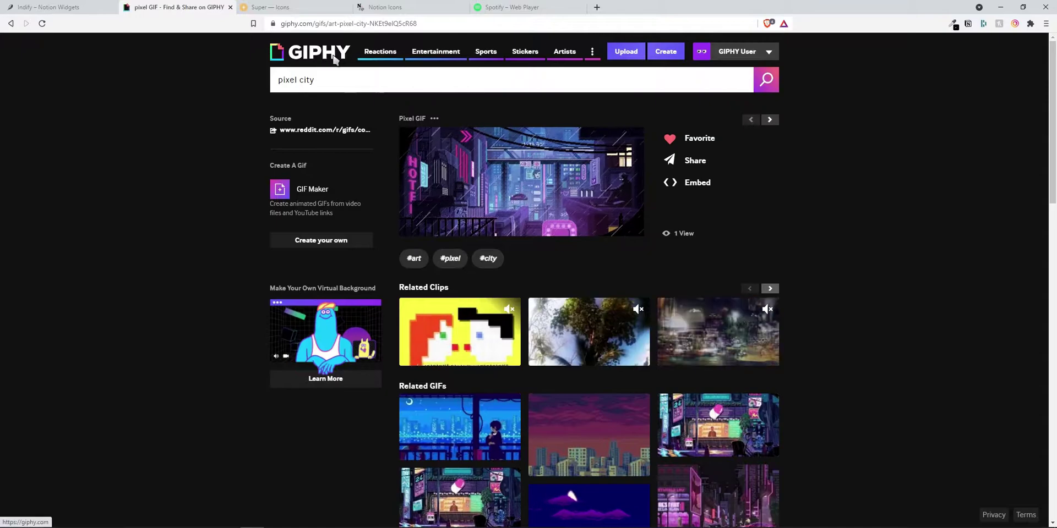
pyautogui.scroll(-6, 666, 181)
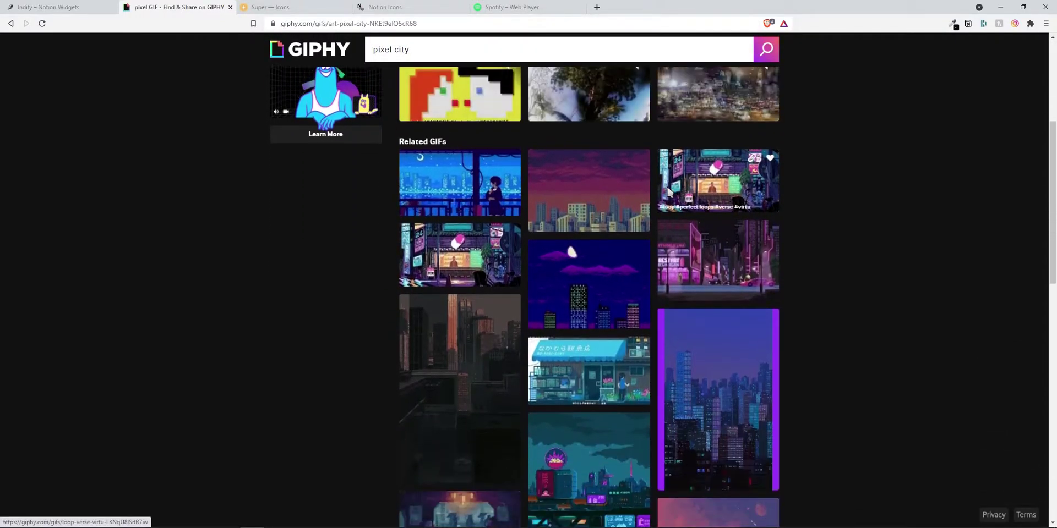
pyautogui.scroll(-7, 668, 190)
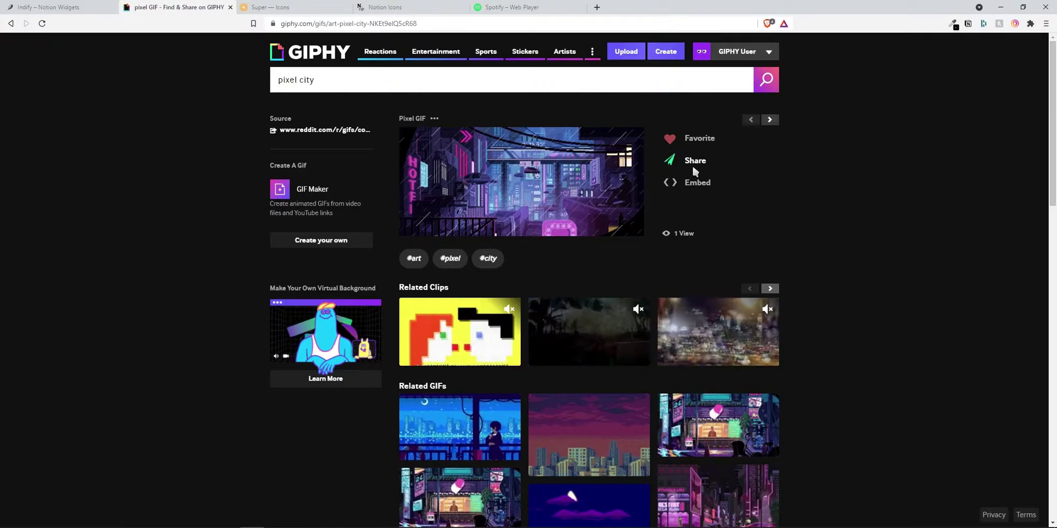
pyautogui.click(692, 168)
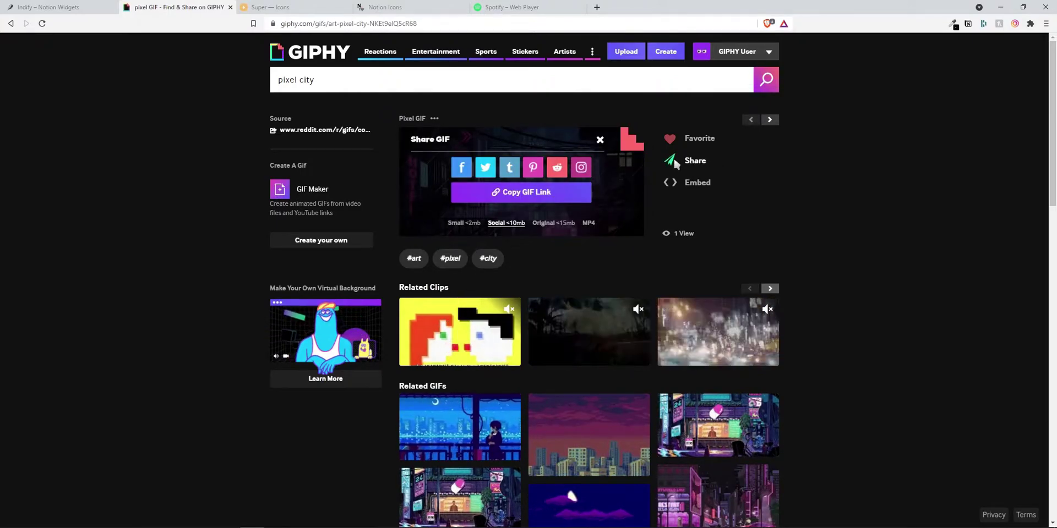
pyautogui.click(531, 196)
# Switch back to Notion and replace the Aesthetic Tips cover with the GIF from the copied GIPHY link.
pyautogui.hotkey('alt', 'Tab')
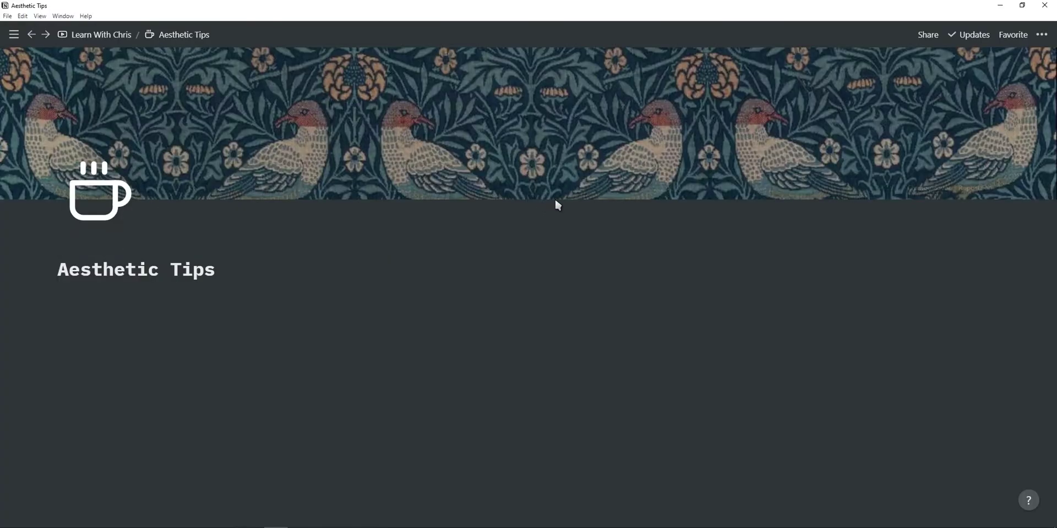
pyautogui.click(936, 189)
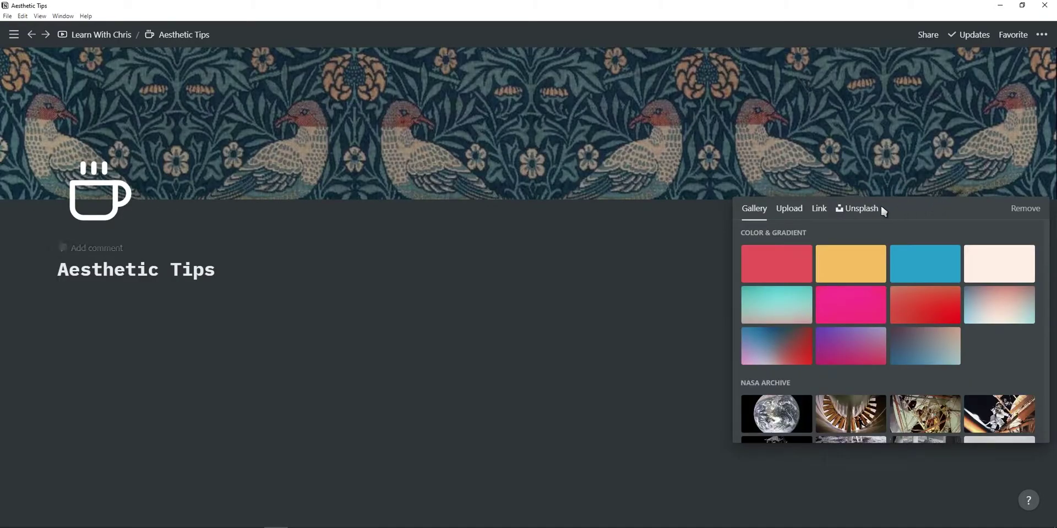
pyautogui.click(819, 210)
pyautogui.hotkey('ctrl', 'v')
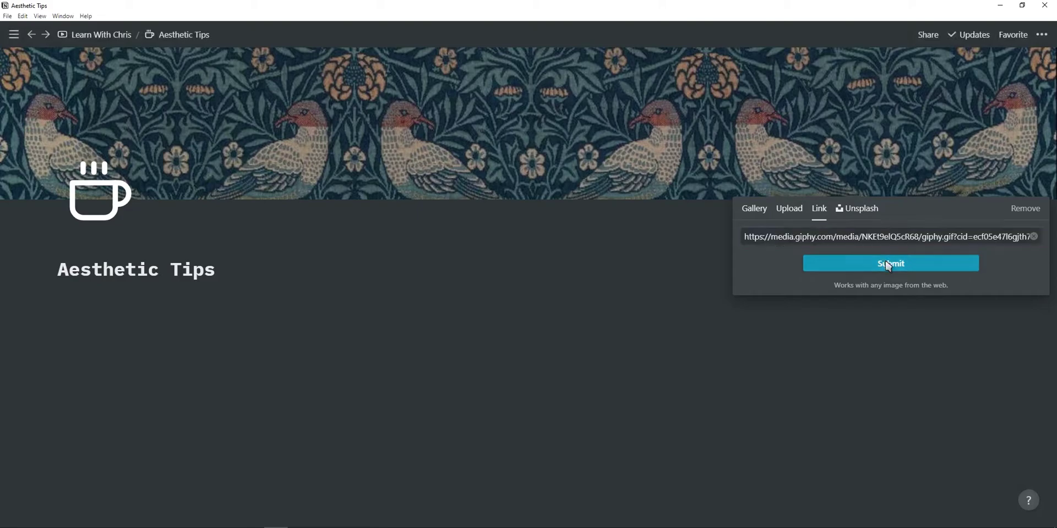
pyautogui.click(888, 264)
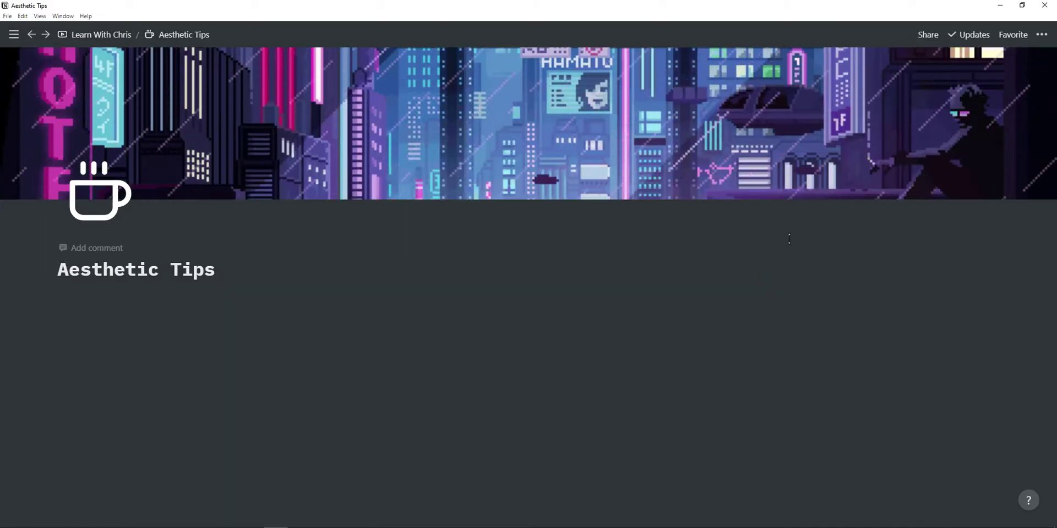
# Reposition the cover by shifting the image slightly downward, and save the position.
pyautogui.click(977, 187)
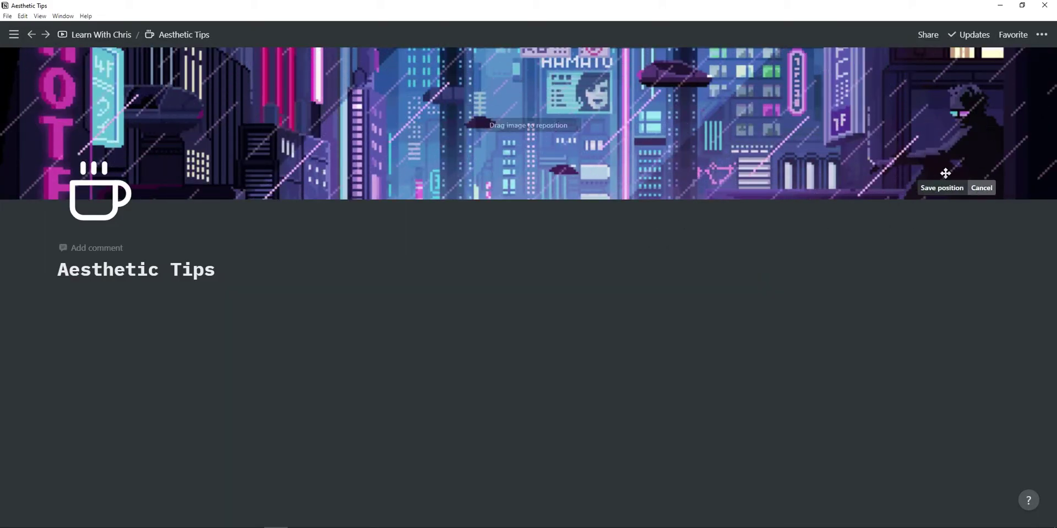
pyautogui.moveTo(945, 174); pyautogui.dragTo(937, 197)
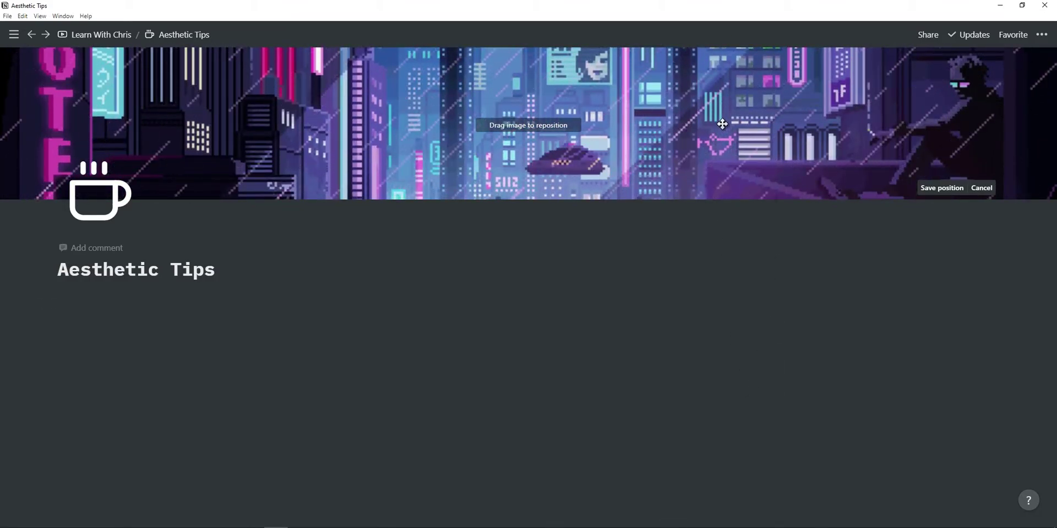
pyautogui.click(938, 190)
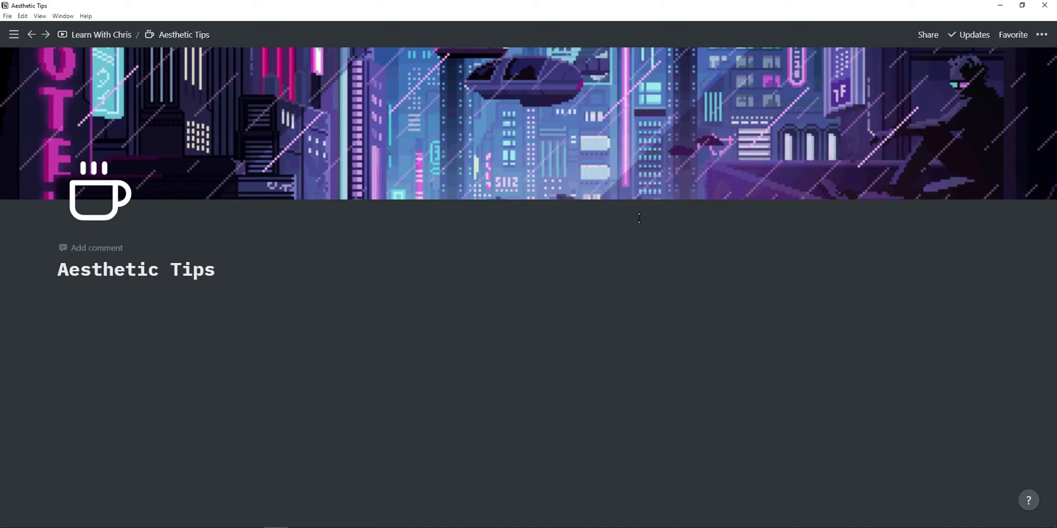
# Start an empty line below the page title, switch to Spotify in the browser and copy the lofi hip hop music playlist's link.
pyautogui.click(366, 348)
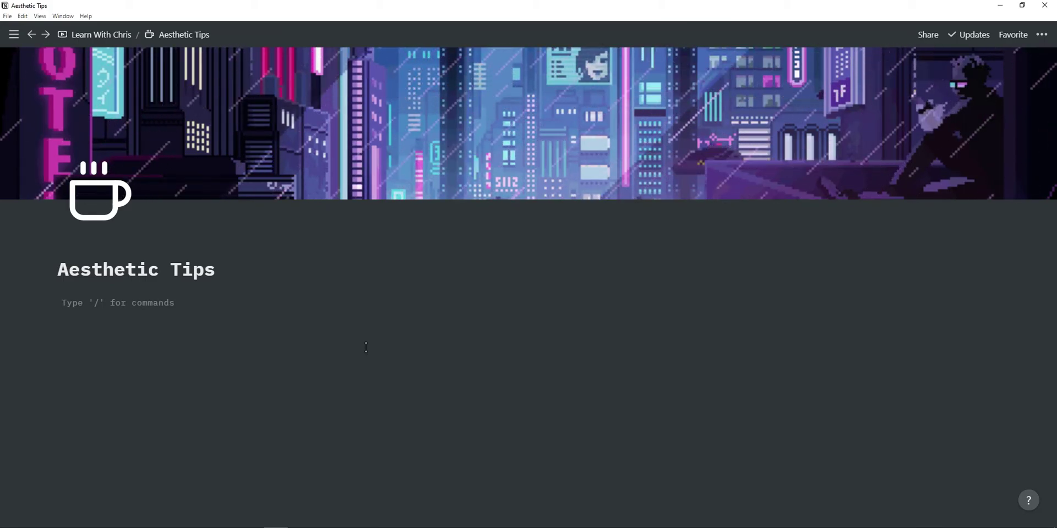
pyautogui.hotkey('alt', 'Tab')
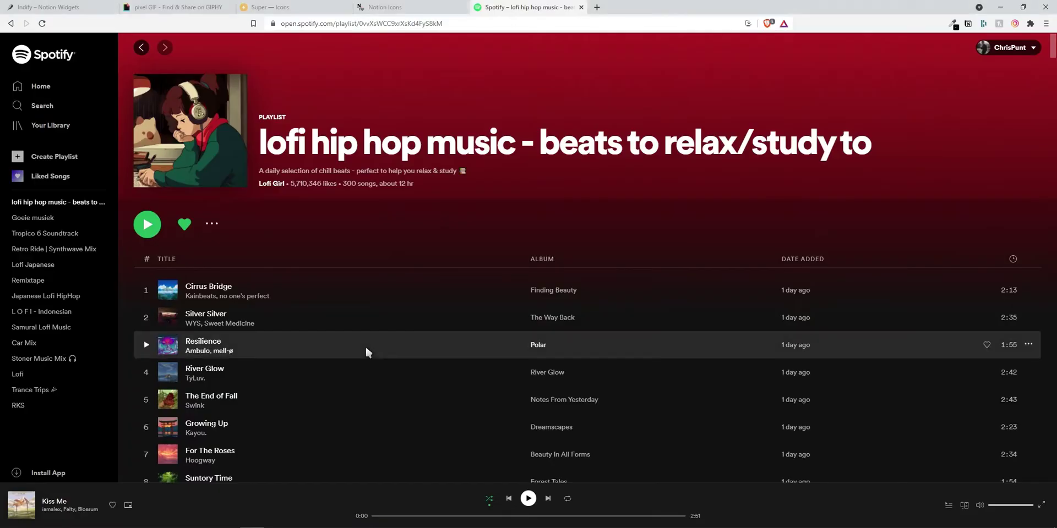
pyautogui.click(212, 223)
pyautogui.moveTo(278, 327)
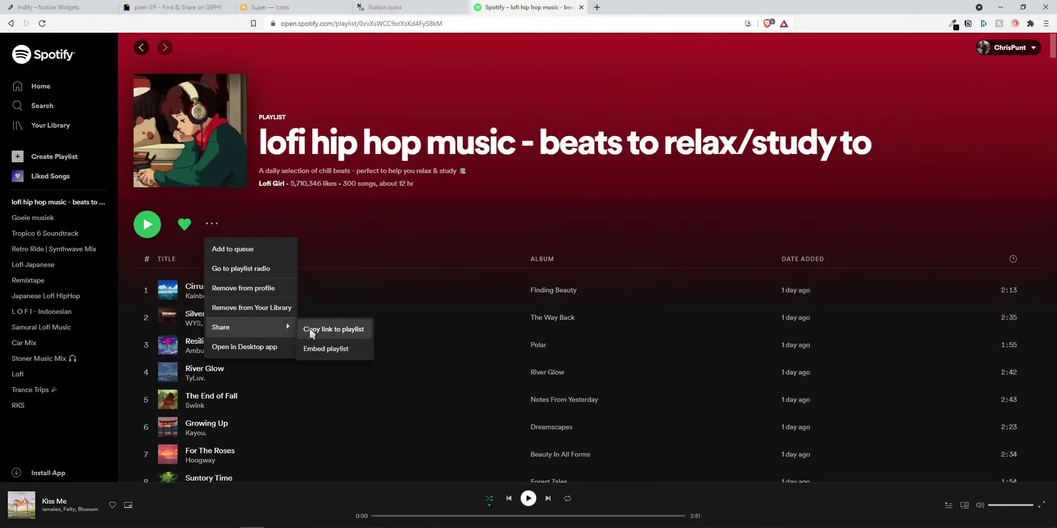
pyautogui.click(333, 330)
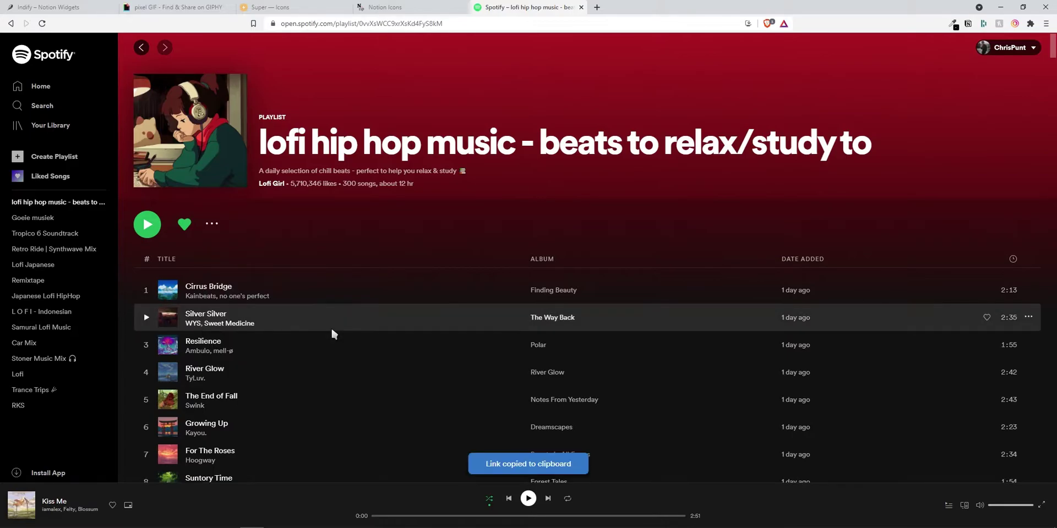
# Return to Notion and insert the copied Spotify playlist link as an embed on the empty line.
pyautogui.hotkey('alt', 'Tab')
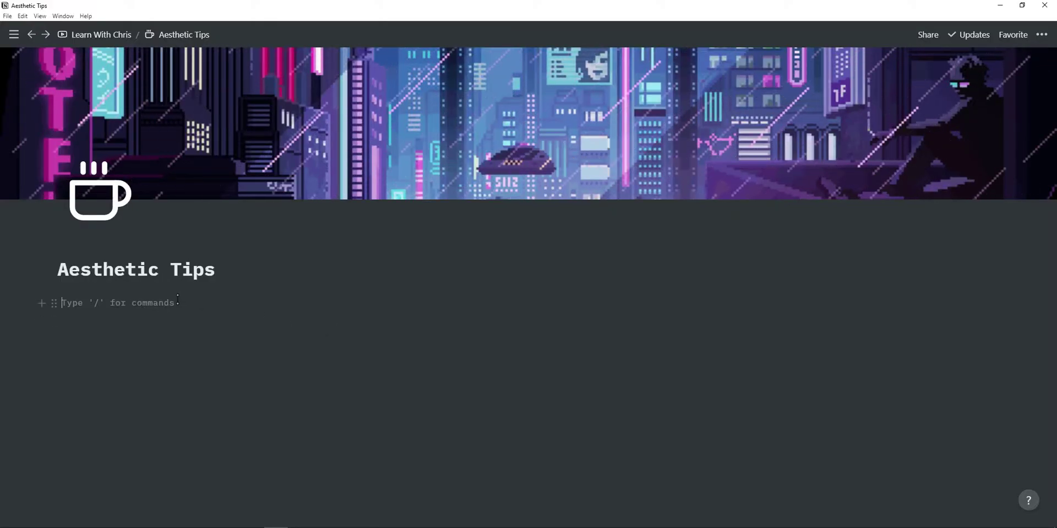
pyautogui.hotkey('ctrl', 'v')
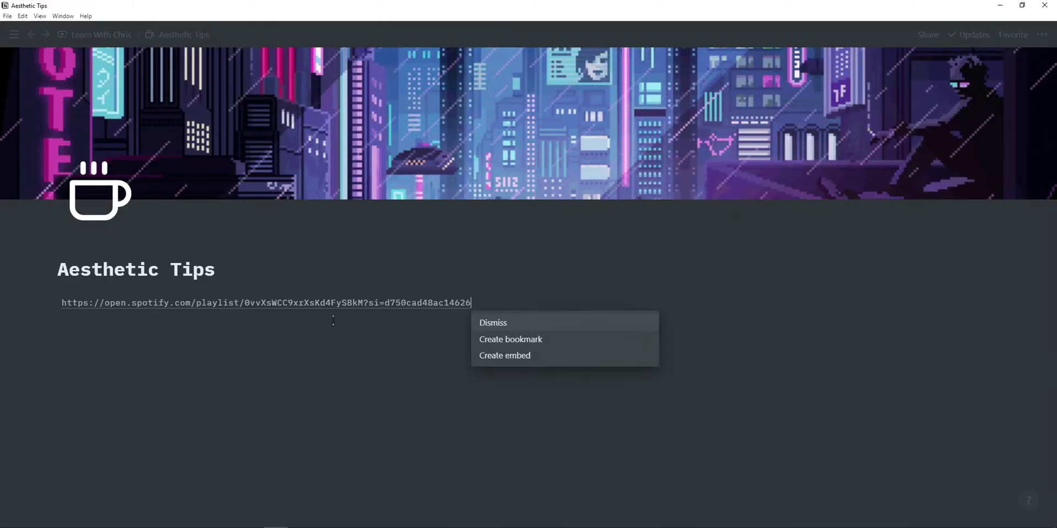
pyautogui.click(517, 357)
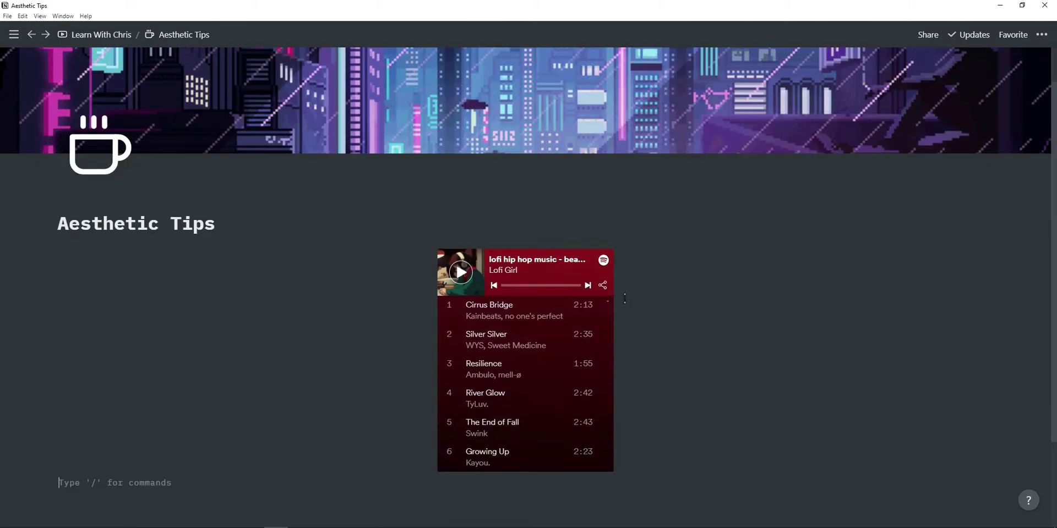
# Browse the tracks in the embedded playlist and widen the embed to the full width of the page content.
pyautogui.scroll(-2, 527, 369)
pyautogui.scroll(-10, 527, 367)
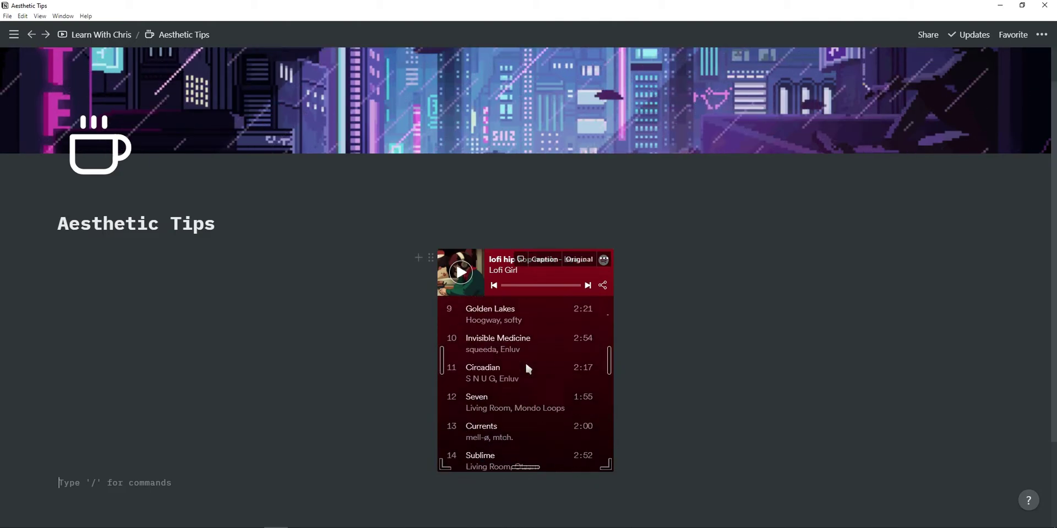
pyautogui.scroll(10, 527, 365)
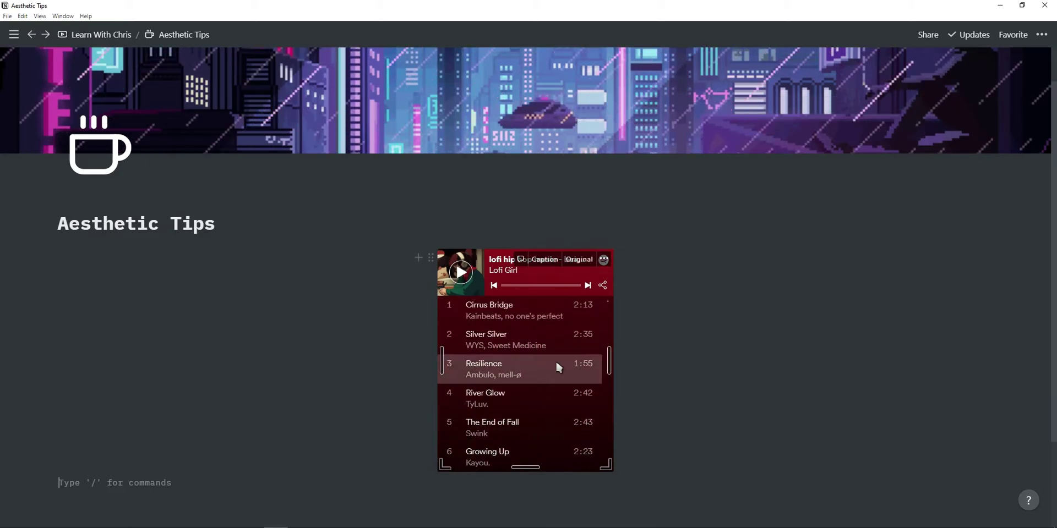
pyautogui.moveTo(608, 361); pyautogui.dragTo(985, 322)
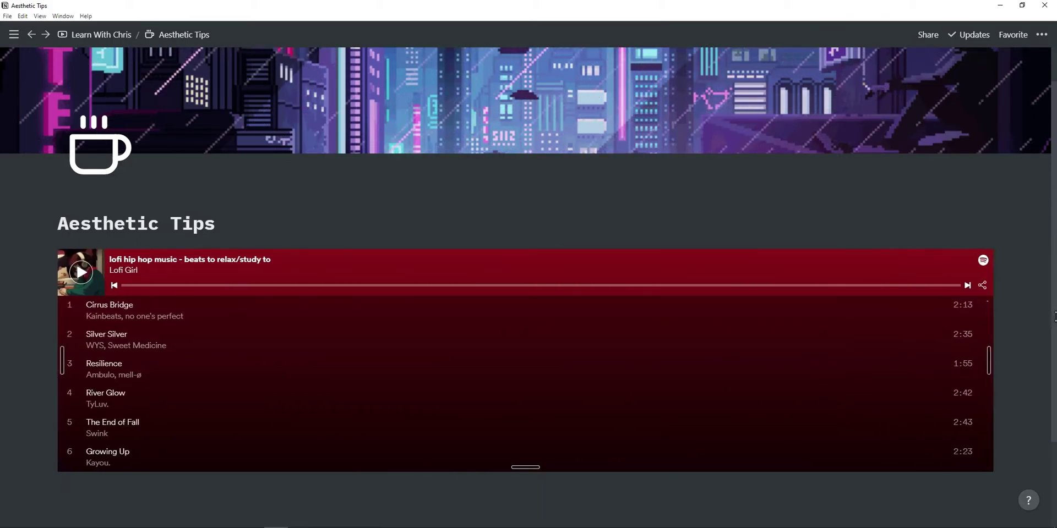
# Select the empty line below the embed, switch to the browser and look through the Notion widgets offered on indify.co.
pyautogui.scroll(-2, 183, 369)
pyautogui.click(184, 369)
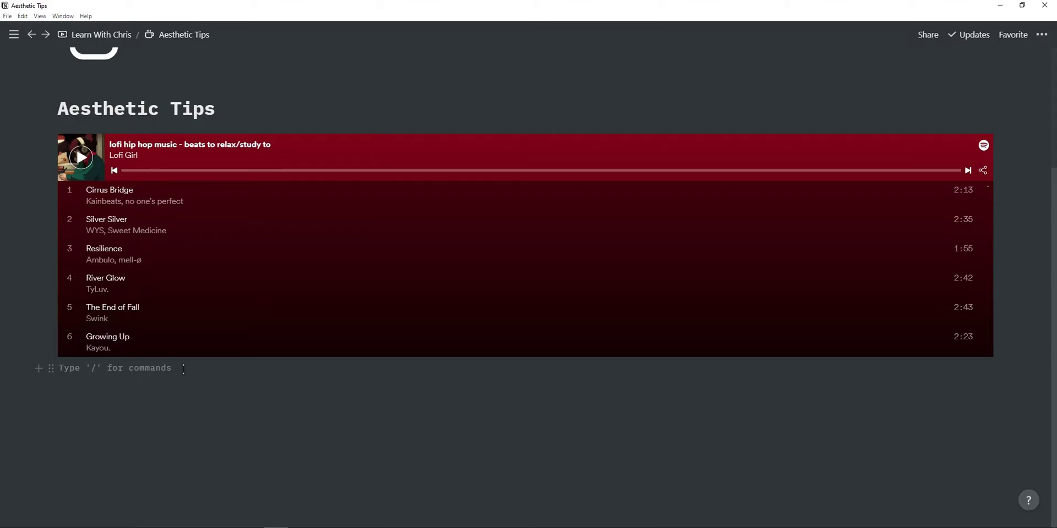
pyautogui.hotkey('alt', 'Tab')
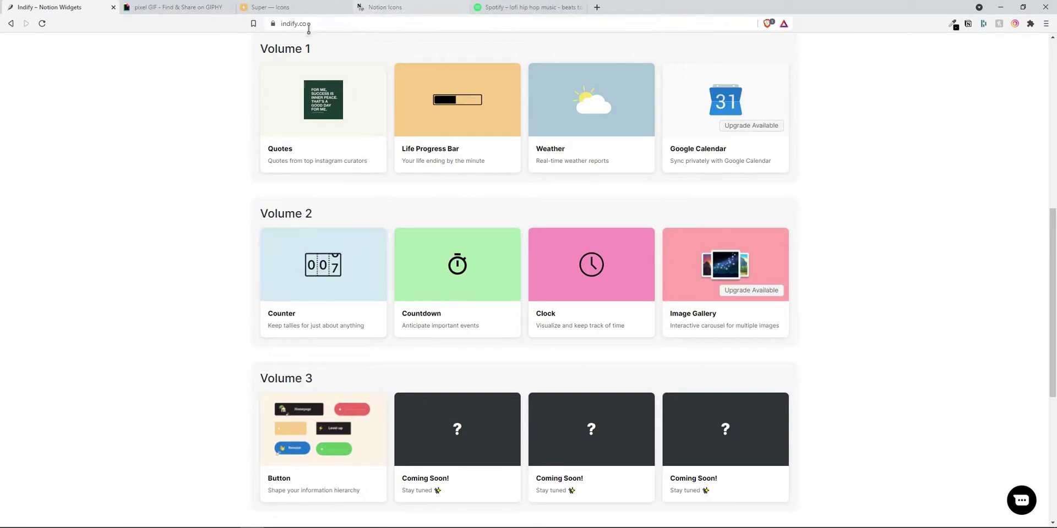
pyautogui.scroll(2, 153, 311)
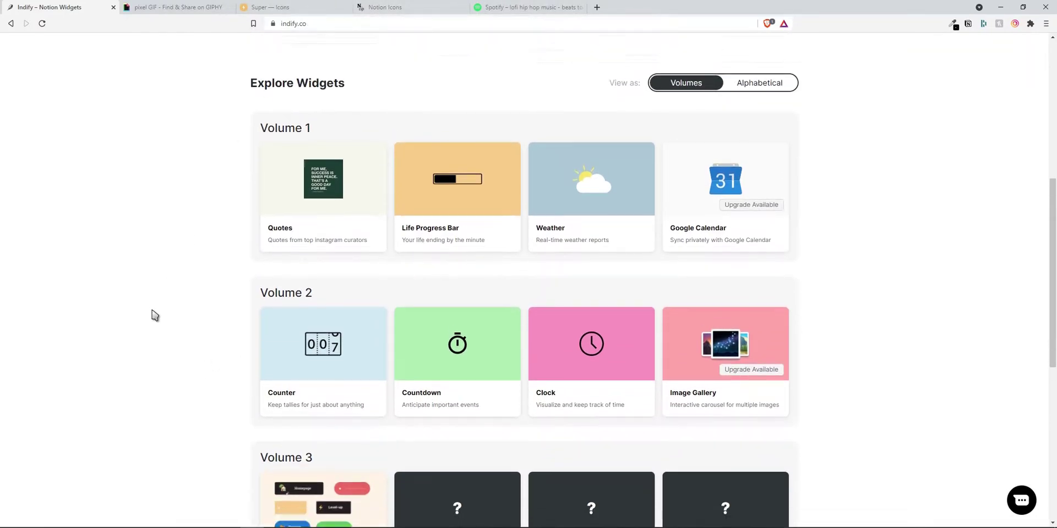
pyautogui.scroll(-2, 155, 313)
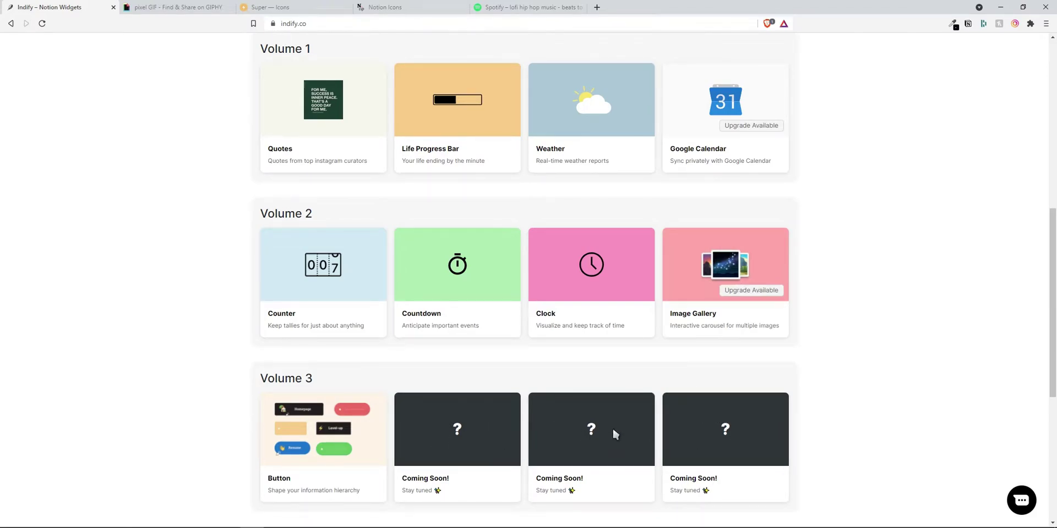
pyautogui.scroll(2, 776, 309)
pyautogui.scroll(-1, 457, 176)
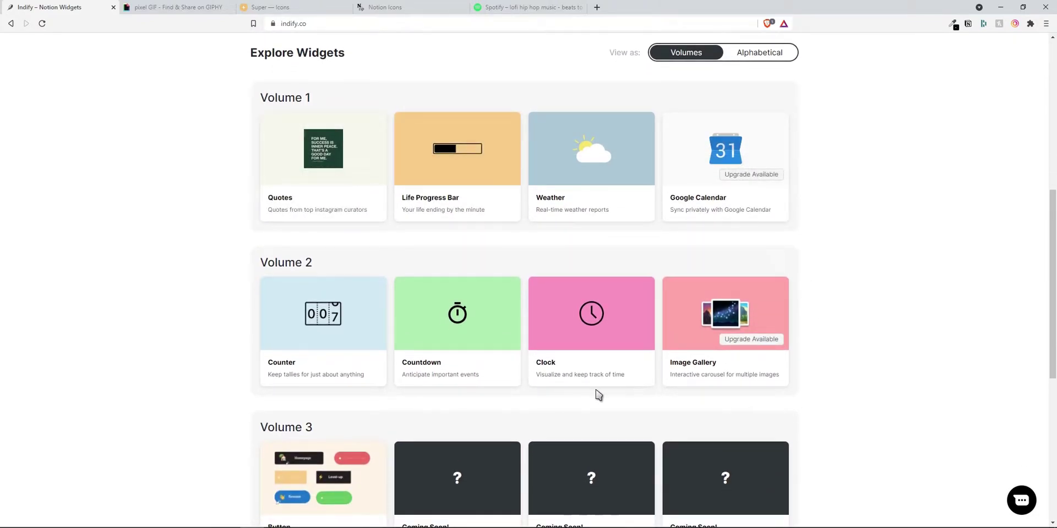
pyautogui.scroll(-2, 185, 269)
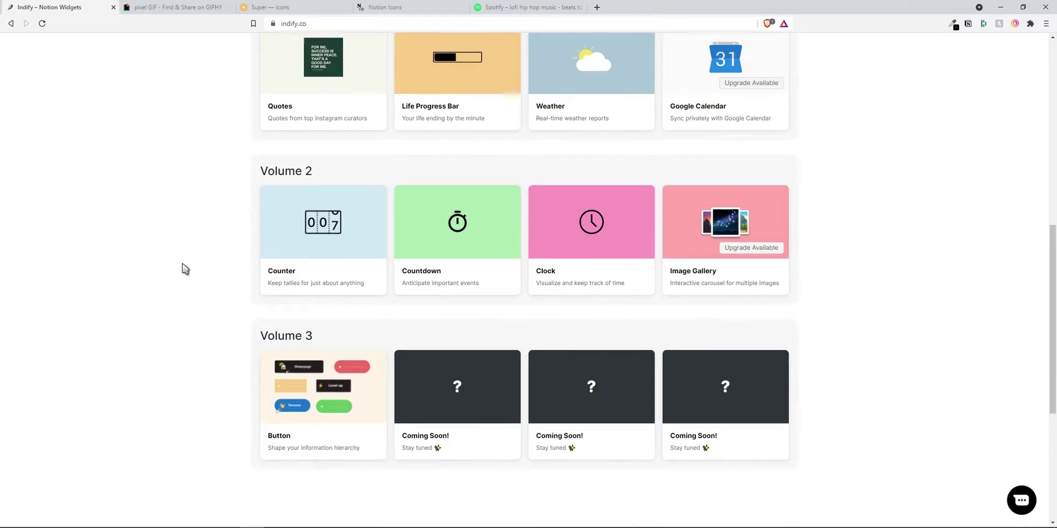
pyautogui.scroll(2, 185, 269)
pyautogui.scroll(-1, 184, 268)
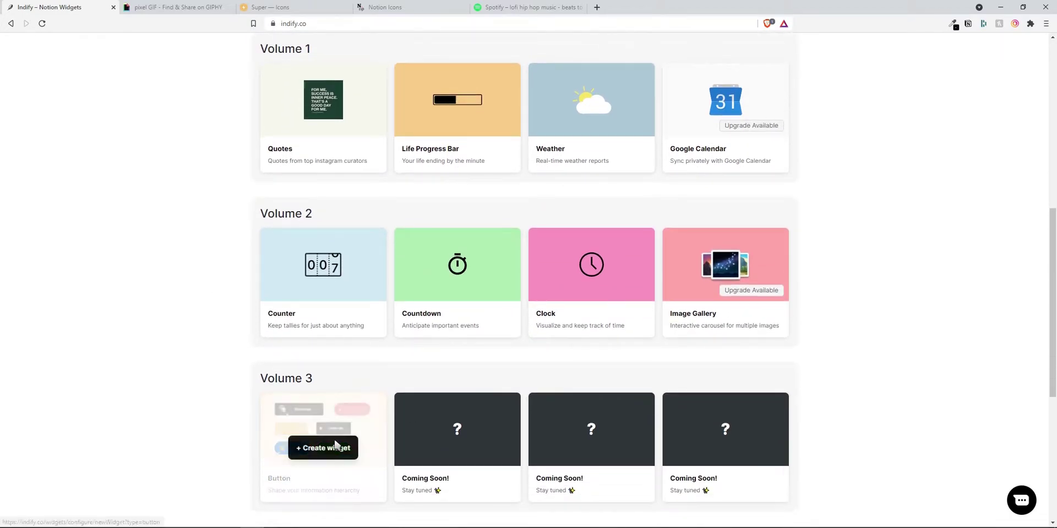
pyautogui.click(315, 452)
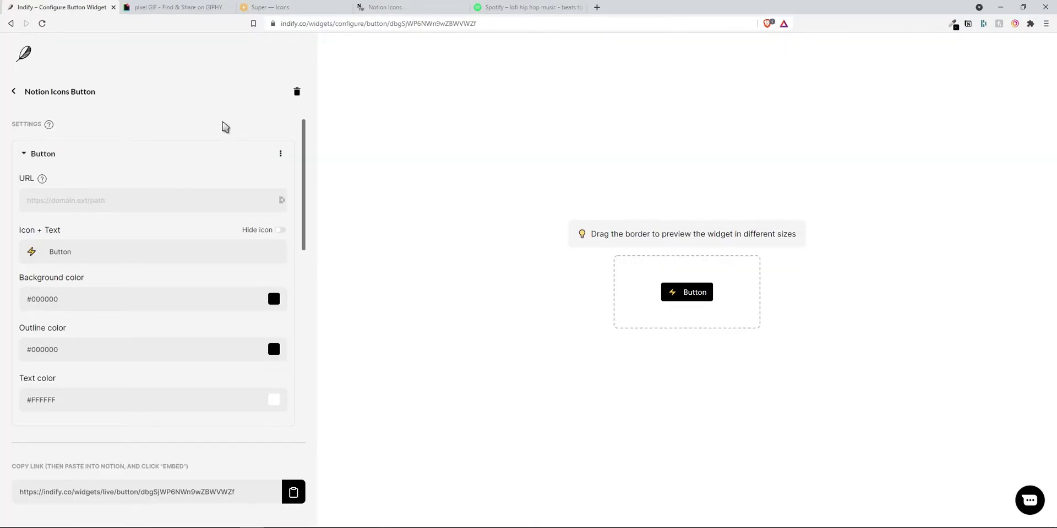
pyautogui.click(389, 8)
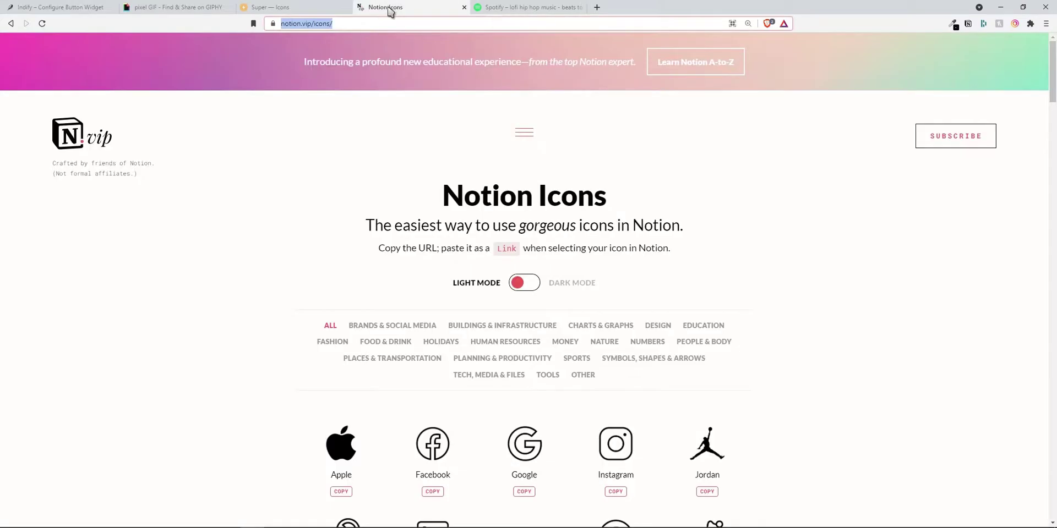
pyautogui.click(88, 7)
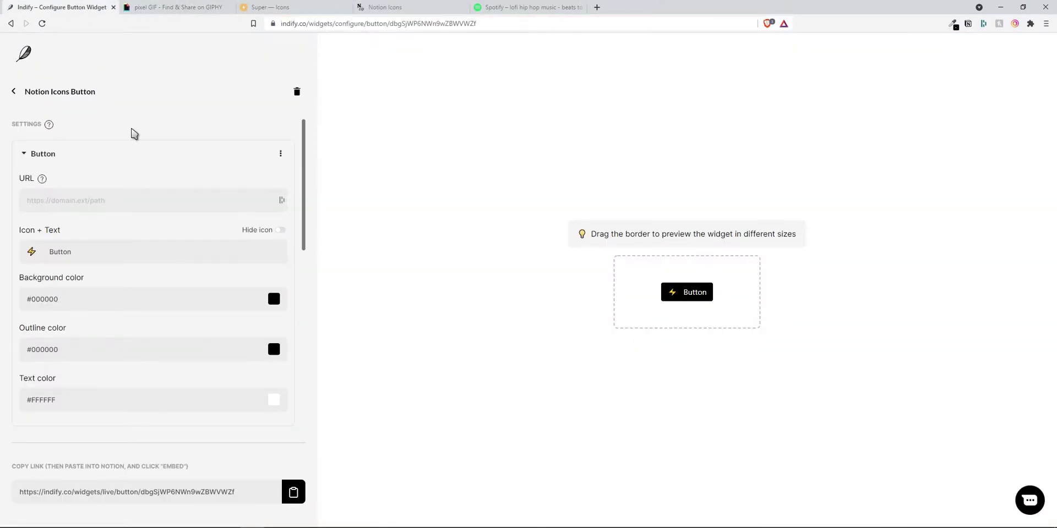
pyautogui.click(102, 208)
pyautogui.hotkey('ctrl', 'v')
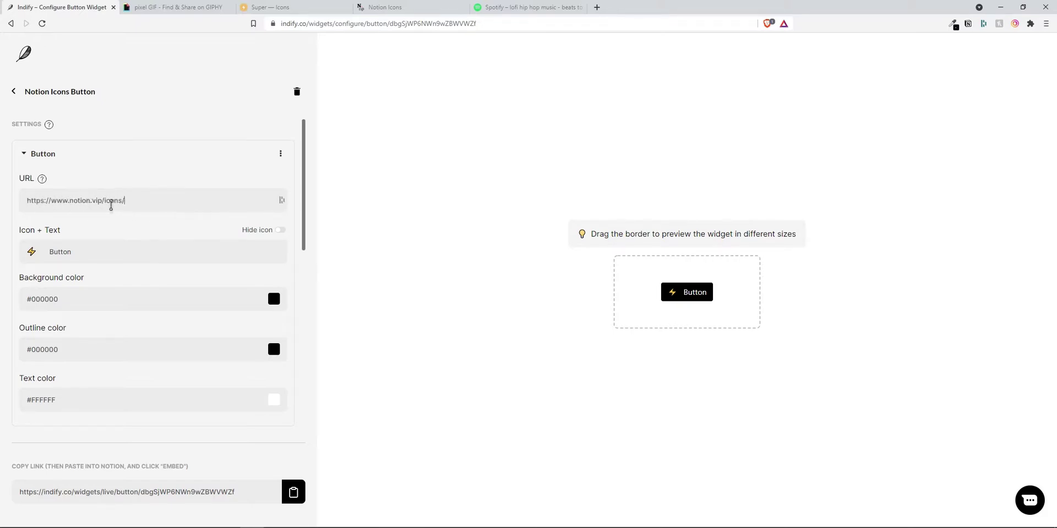
# Set the button's text to Icons and choose the Youtube logo from the company emojis as its icon.
pyautogui.click(93, 251)
pyautogui.click(31, 252)
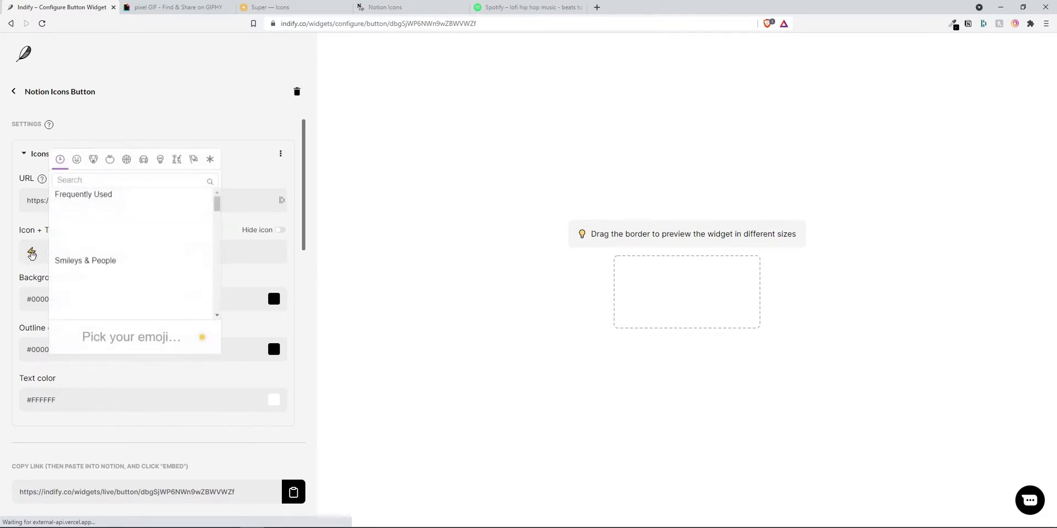
pyautogui.click(76, 160)
pyautogui.scroll(-2, 151, 242)
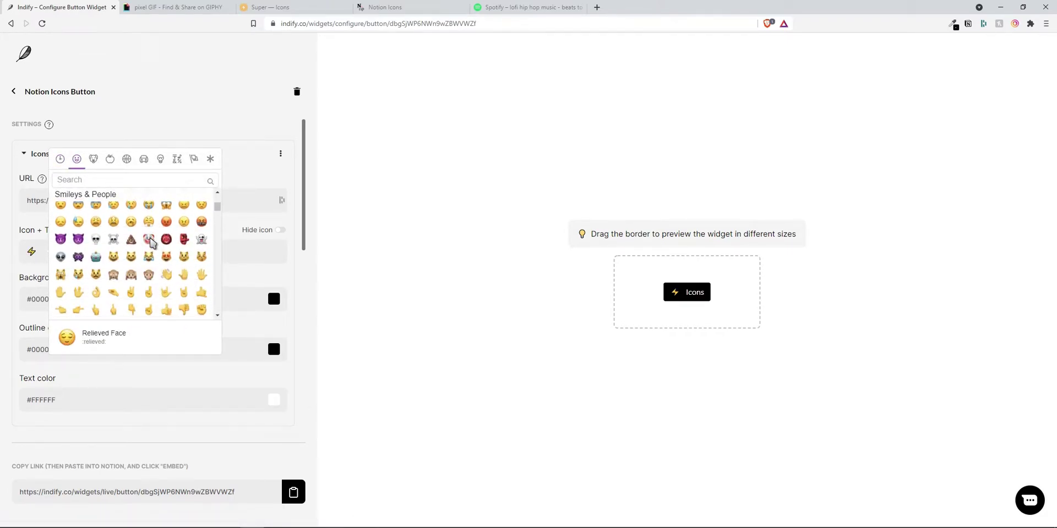
pyautogui.scroll(-1, 151, 243)
pyautogui.click(210, 160)
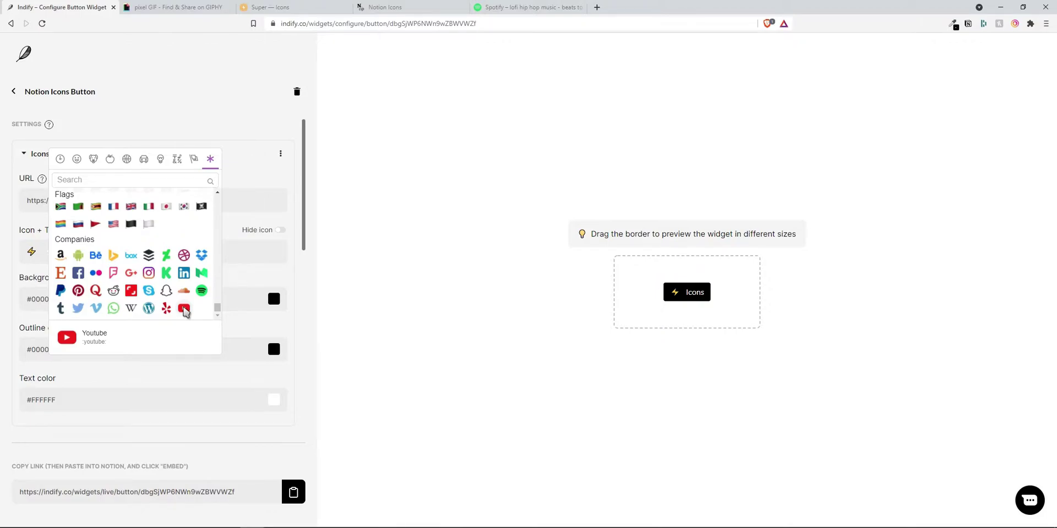
pyautogui.click(184, 309)
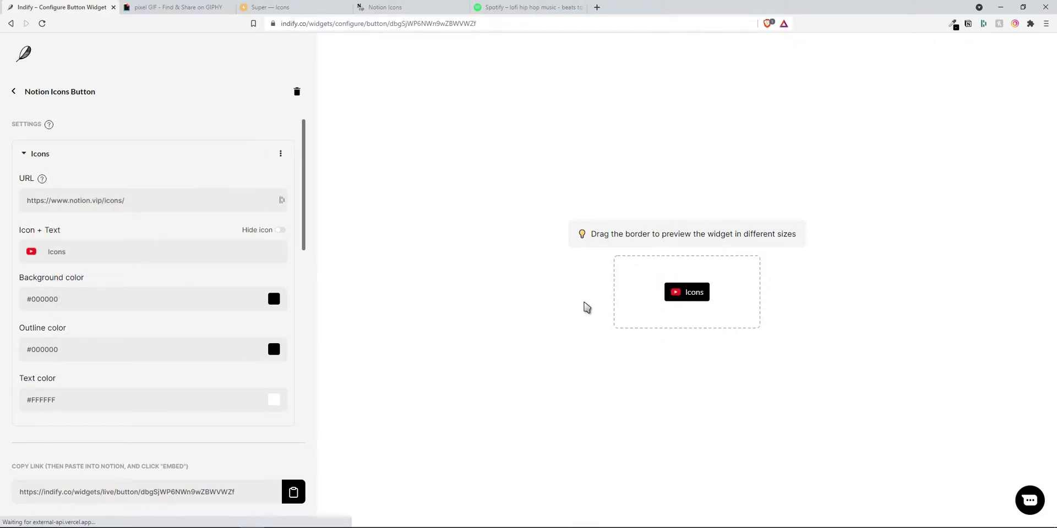
# Set the button widget's font family to Mono and its size to Large.
pyautogui.scroll(-1, 224, 290)
pyautogui.scroll(-3, 244, 295)
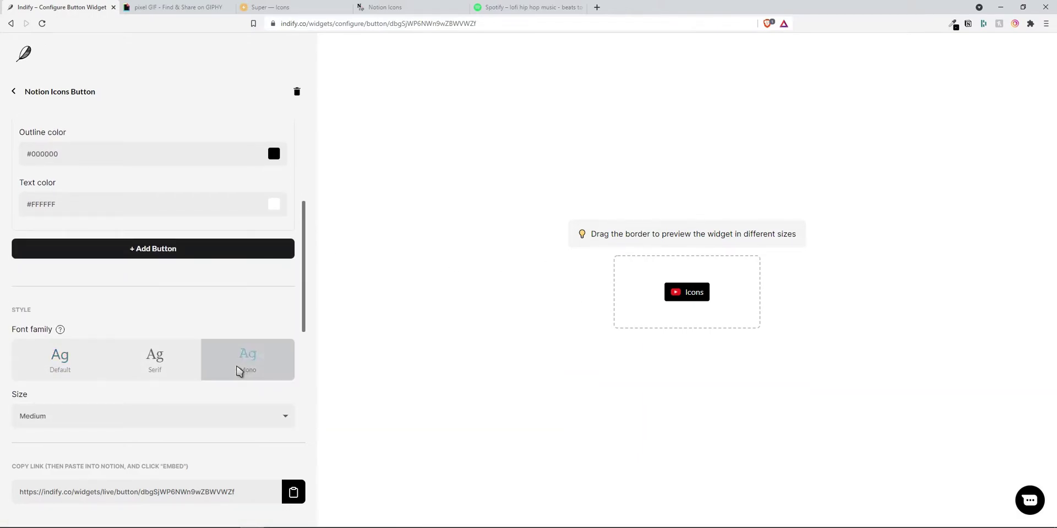
pyautogui.click(253, 362)
pyautogui.scroll(-4, 220, 328)
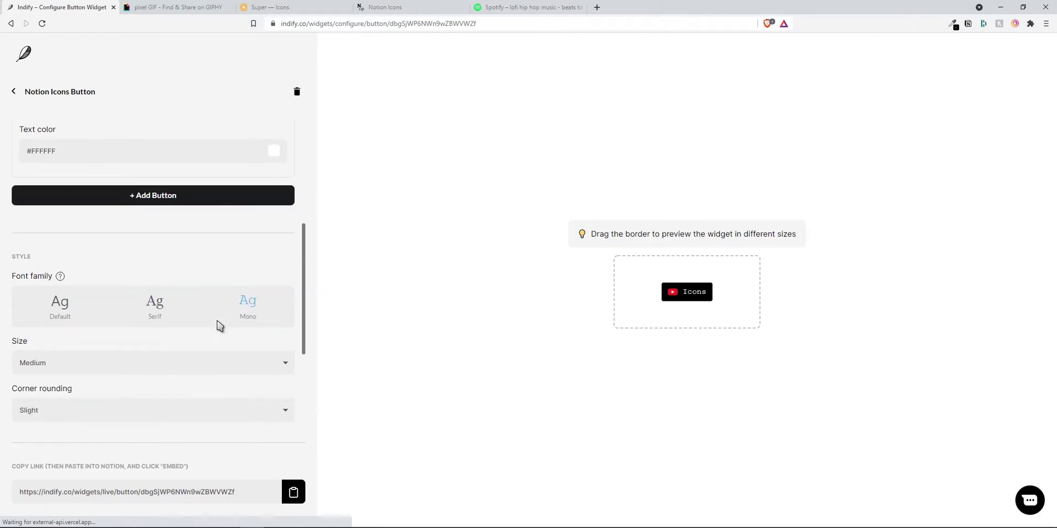
pyautogui.click(148, 222)
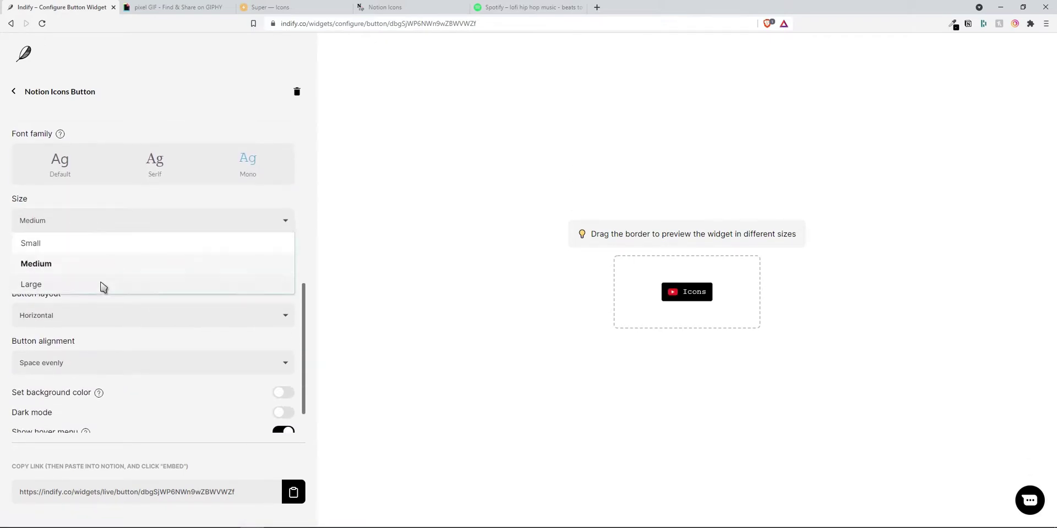
pyautogui.click(104, 284)
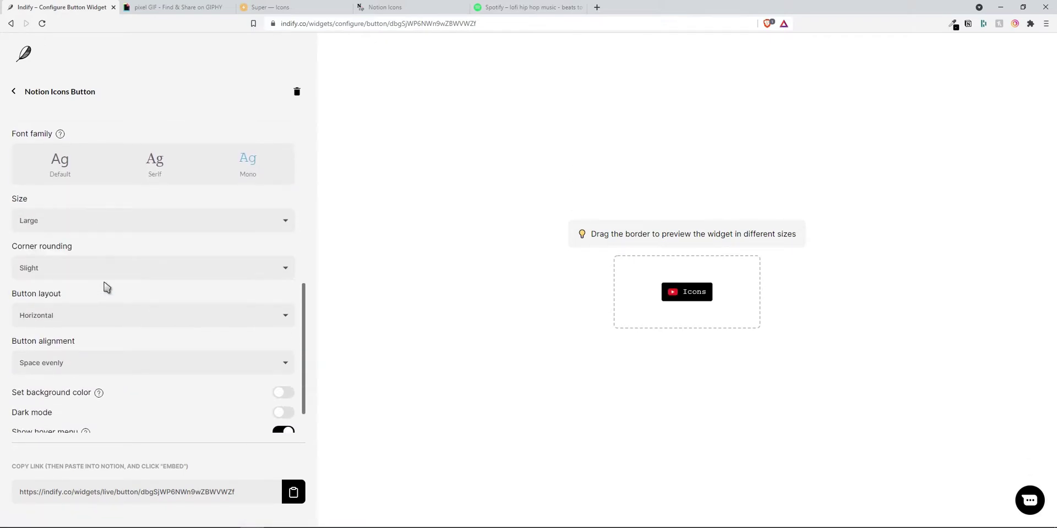
# Set the button's corner rounding to Round and turn on dark mode for the widget.
pyautogui.click(261, 271)
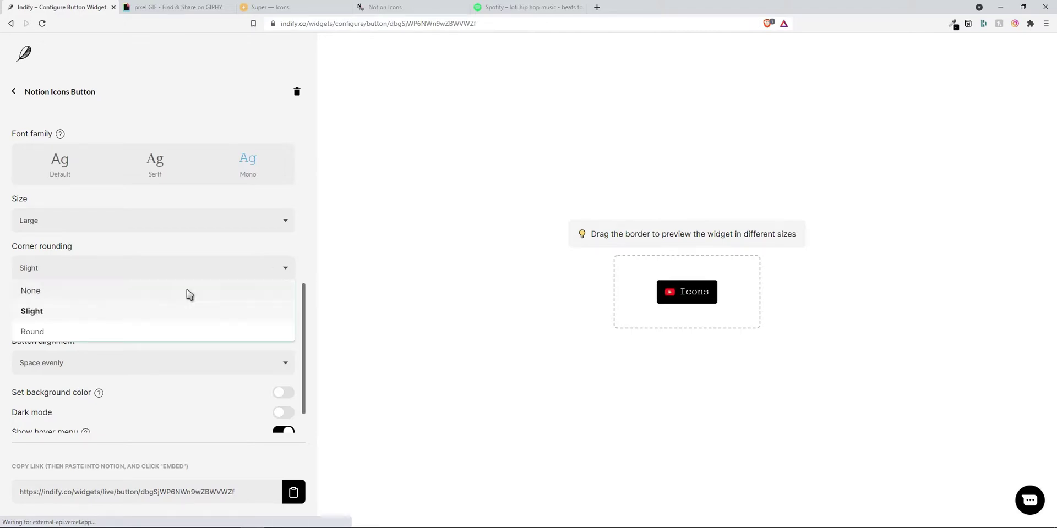
pyautogui.click(125, 328)
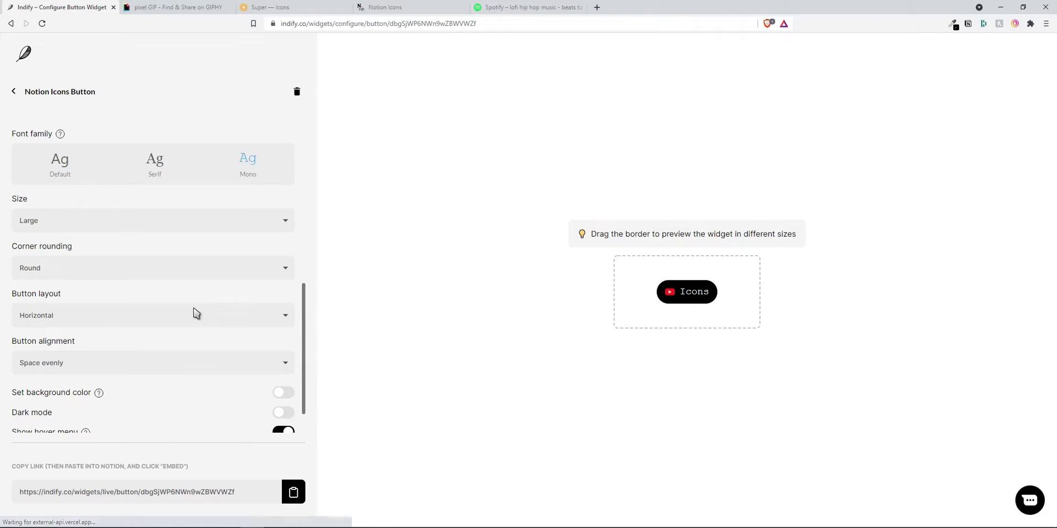
pyautogui.scroll(-1, 187, 330)
pyautogui.click(172, 370)
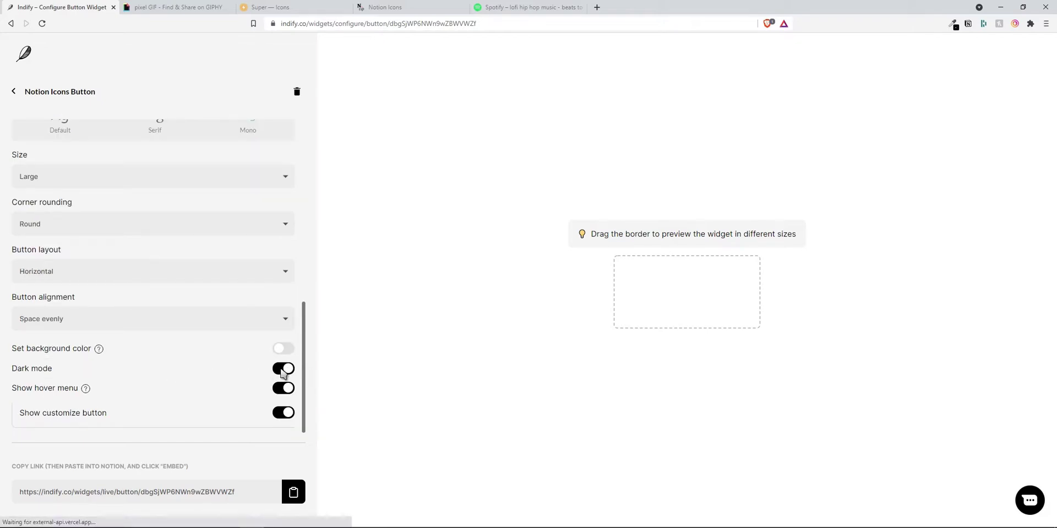
# Copy the button widget's link, switch to Notion and insert it as an embed below the Spotify playlist.
pyautogui.click(294, 494)
pyautogui.hotkey('alt', 'Tab')
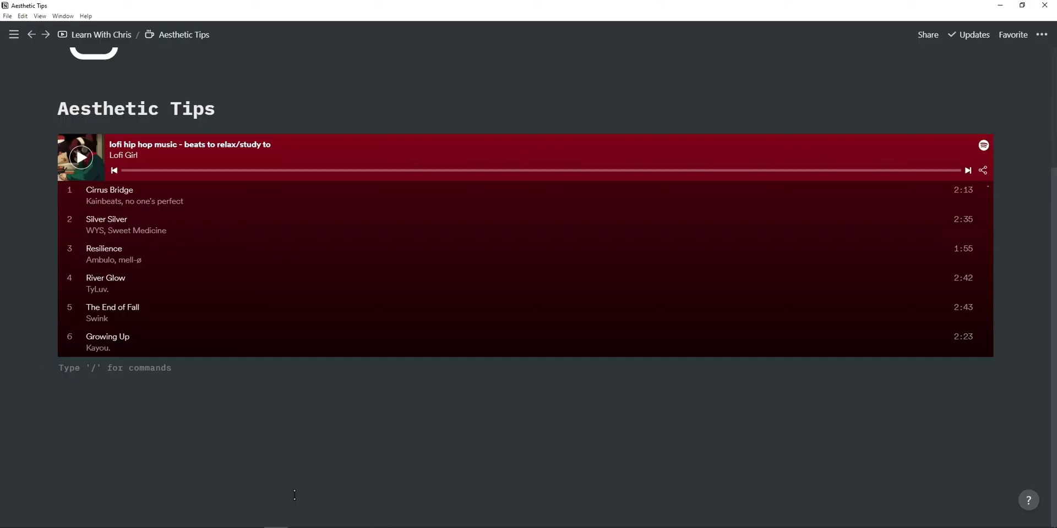
pyautogui.hotkey('ctrl', 'v')
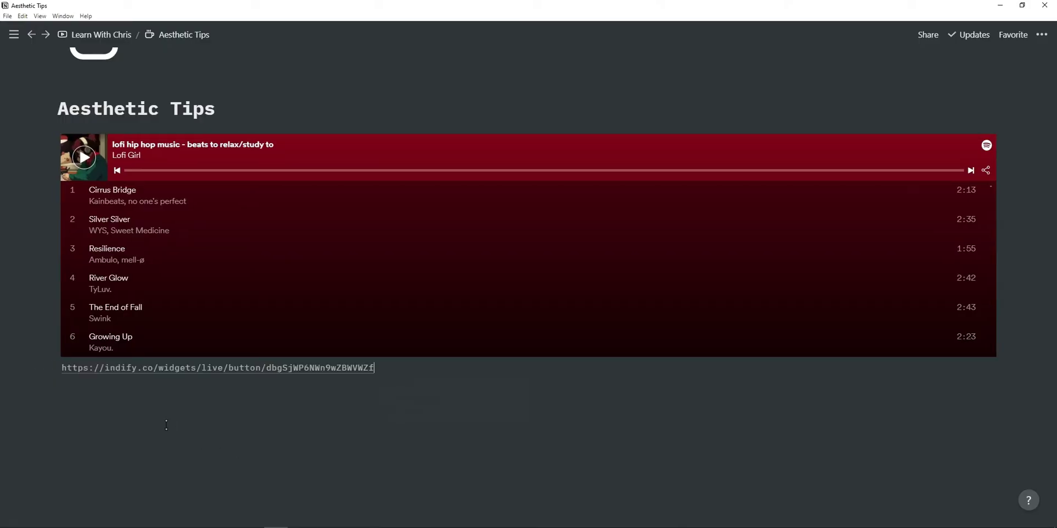
pyautogui.click(397, 421)
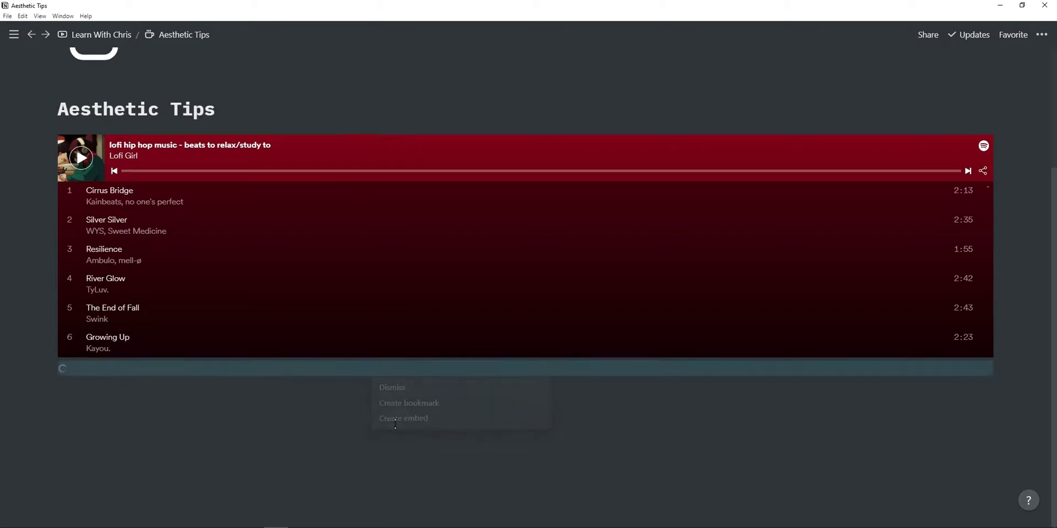
# Switch back to the browser, create a Google Calendar widget on indify.co and sign in with the Google account.
pyautogui.hotkey('alt', 'Tab')
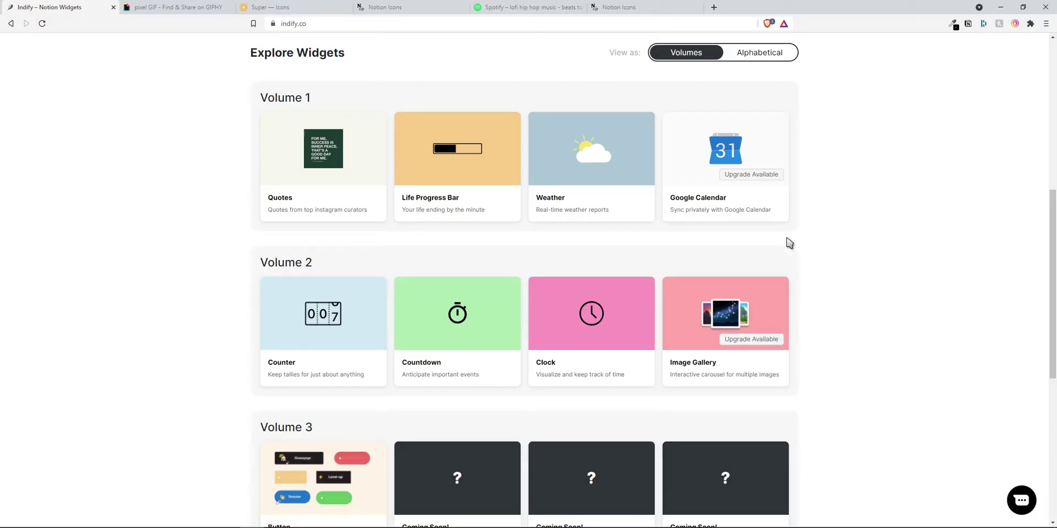
pyautogui.click(727, 167)
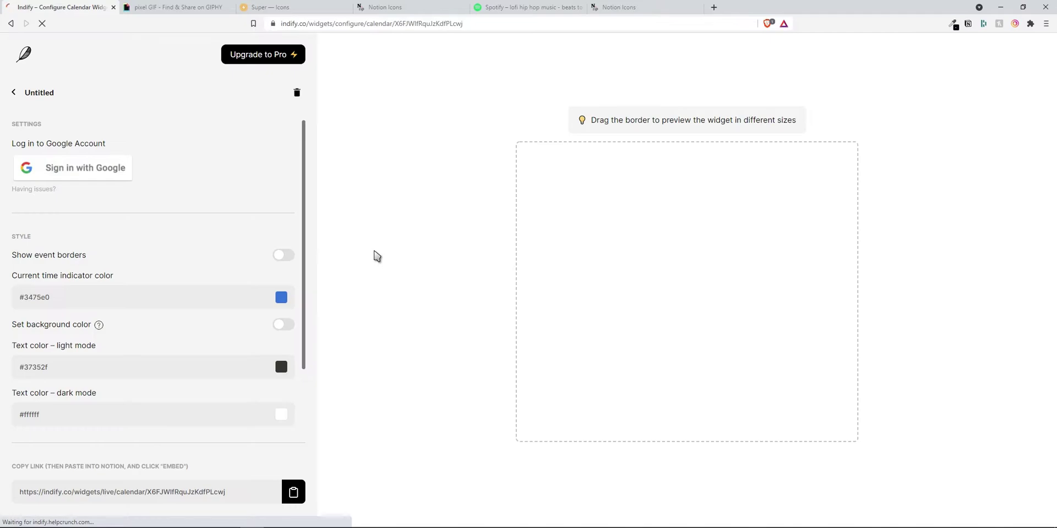
pyautogui.click(79, 176)
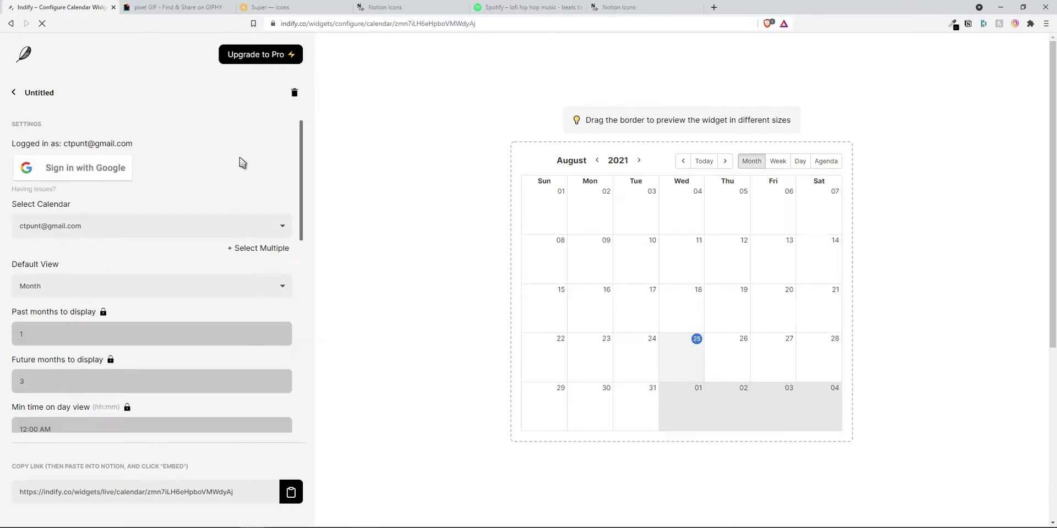
# Examine the calendar widget's settings, including the calendar selection, default view options, locked display limits and week and time format switches.
pyautogui.scroll(-1, 188, 184)
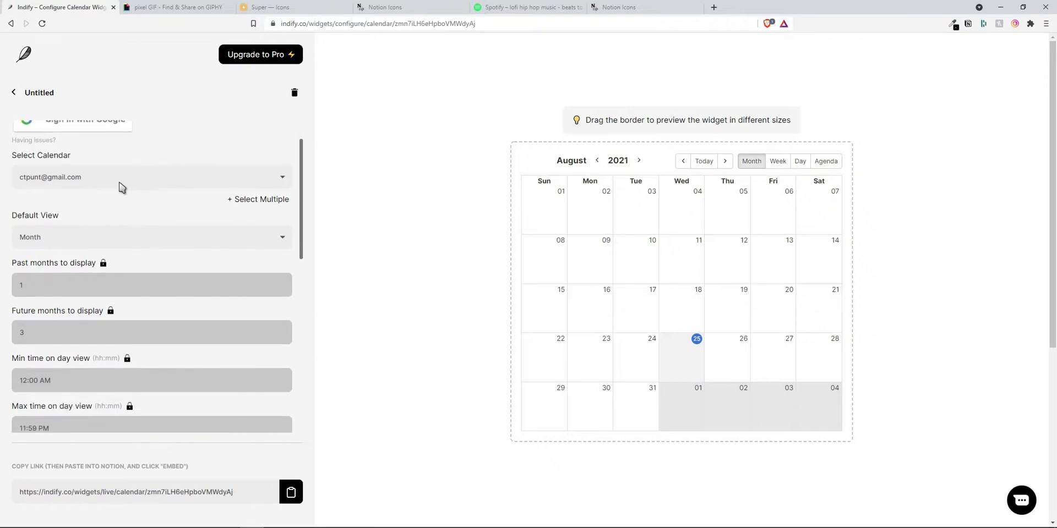
pyautogui.click(249, 178)
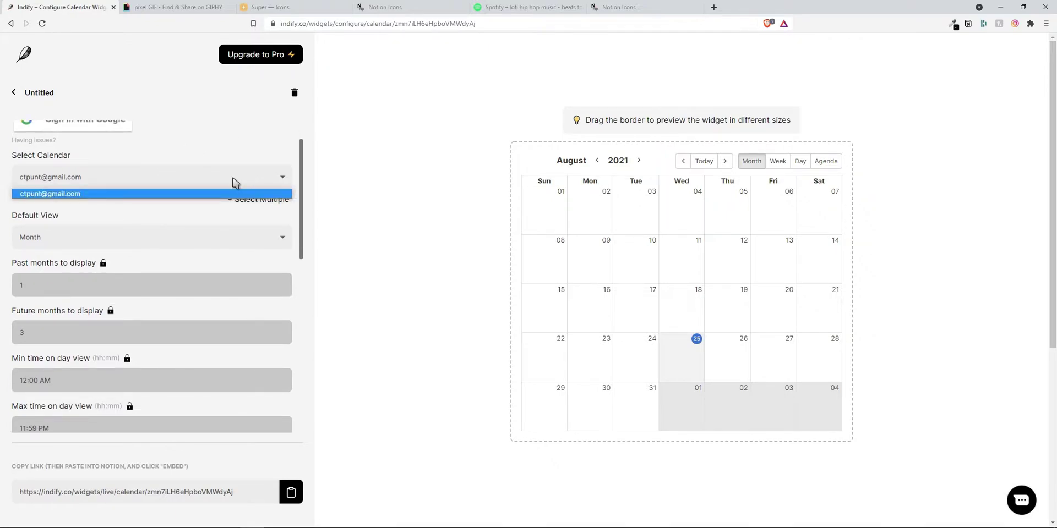
pyautogui.click(155, 214)
pyautogui.click(133, 241)
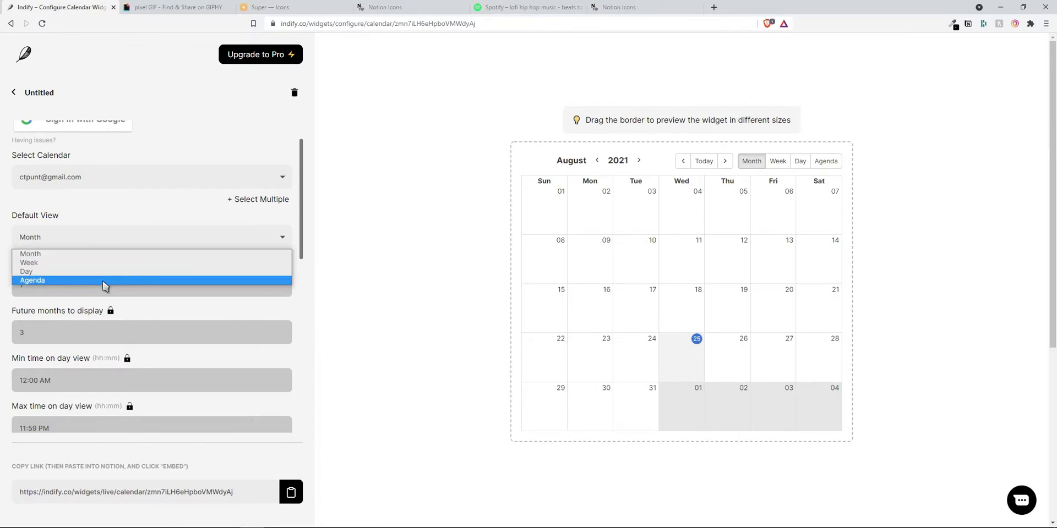
pyautogui.scroll(-2, 127, 215)
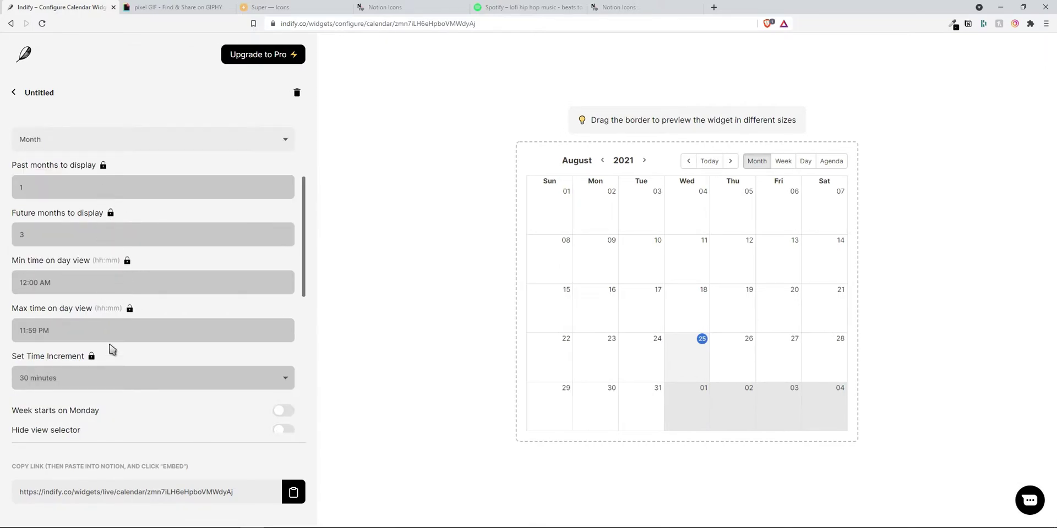
pyautogui.scroll(1, 105, 294)
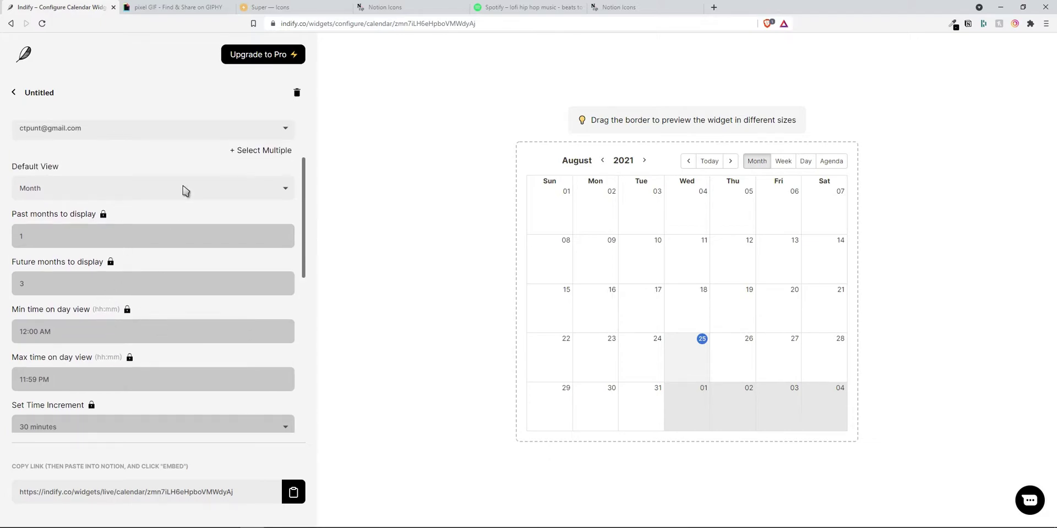
pyautogui.scroll(-5, 209, 254)
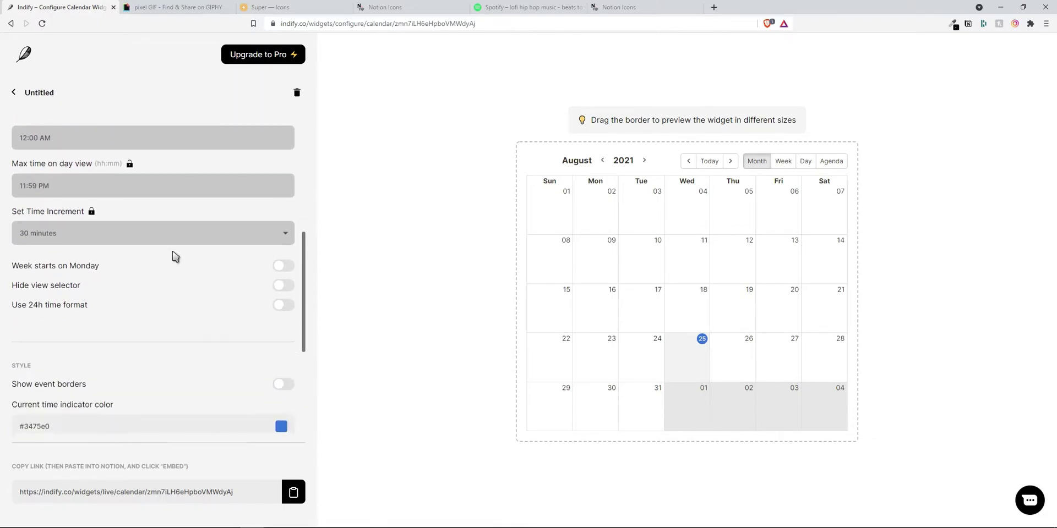
pyautogui.scroll(-1, 199, 234)
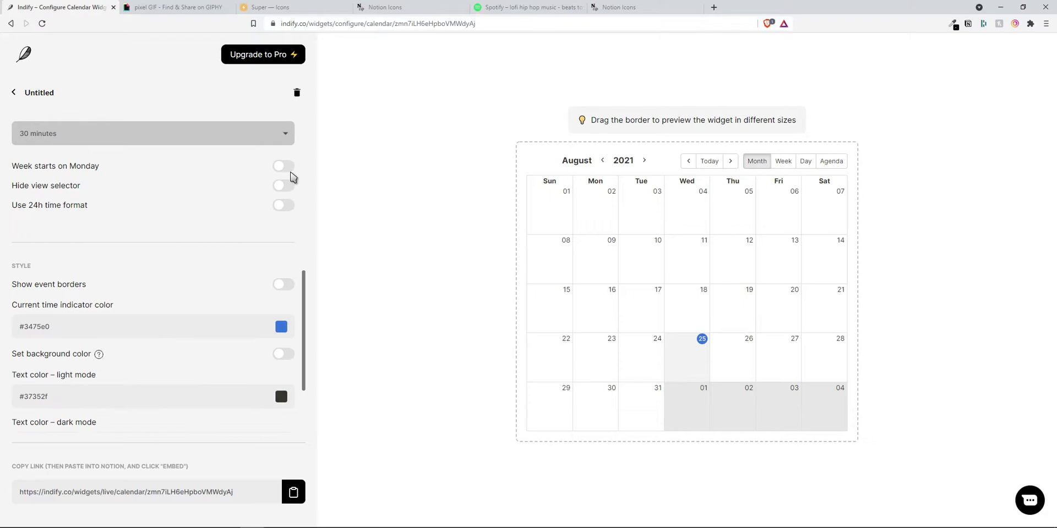
pyautogui.scroll(3, 204, 189)
pyautogui.scroll(-2, 203, 199)
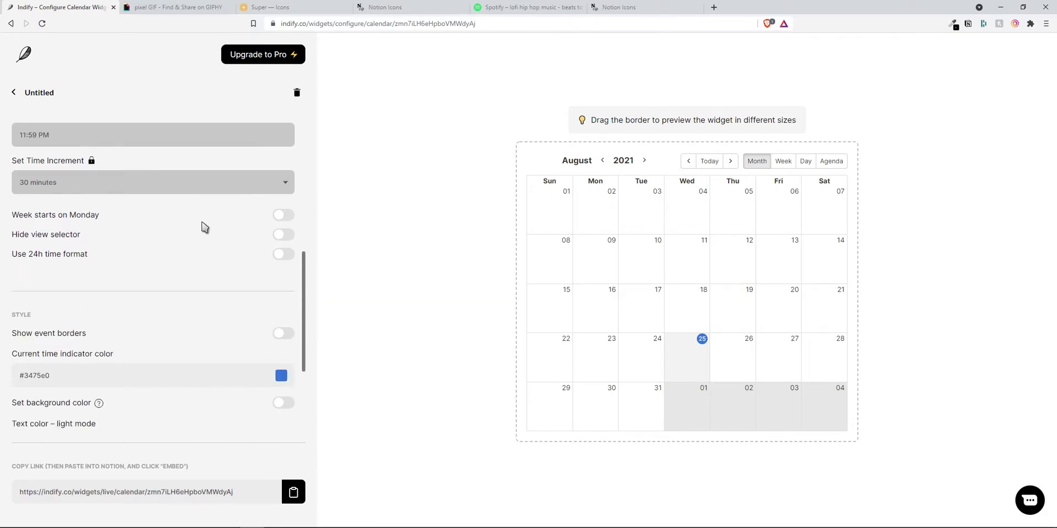
# Turn on default dark mode for the calendar widget and embed its link below the Icons button in Notion.
pyautogui.scroll(-3, 258, 228)
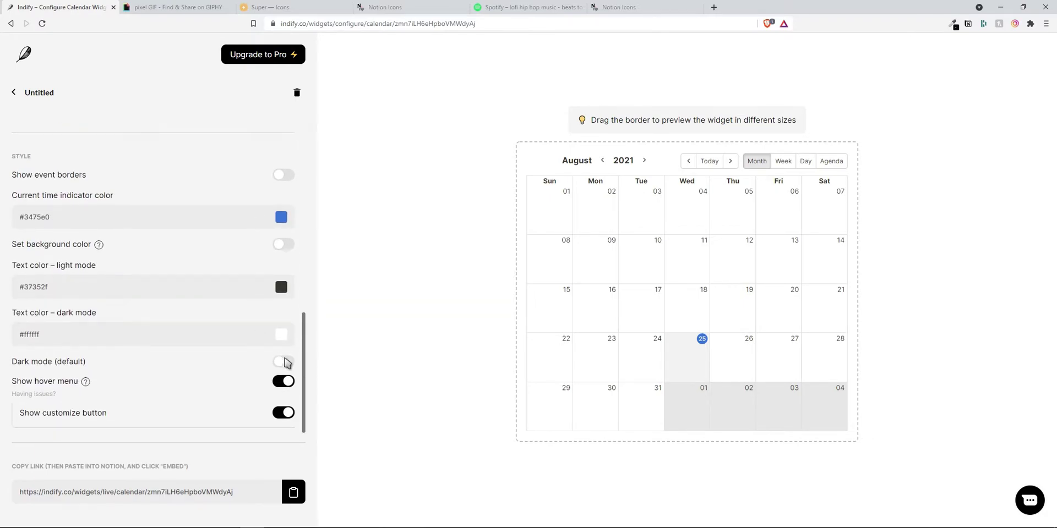
pyautogui.click(285, 363)
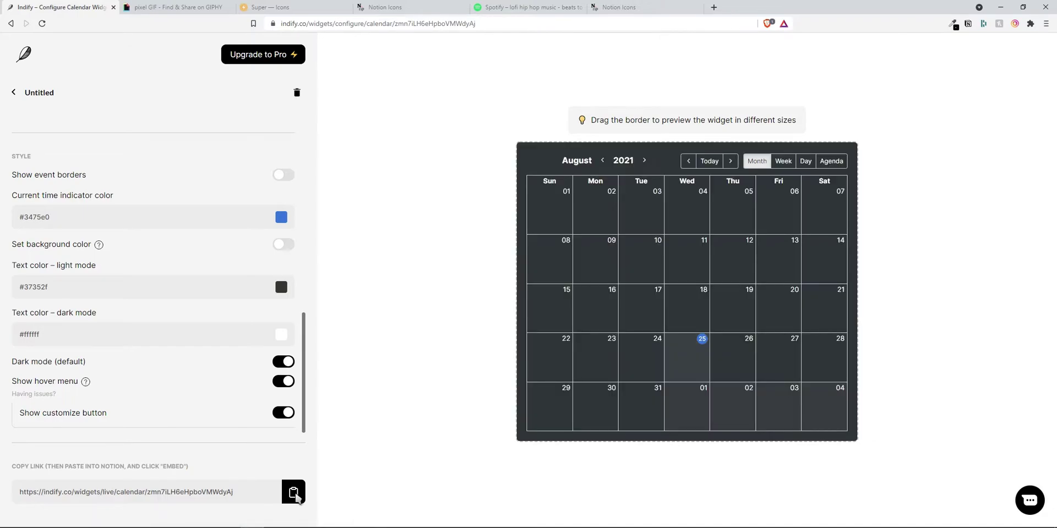
pyautogui.click(294, 492)
pyautogui.hotkey('alt', 'Tab')
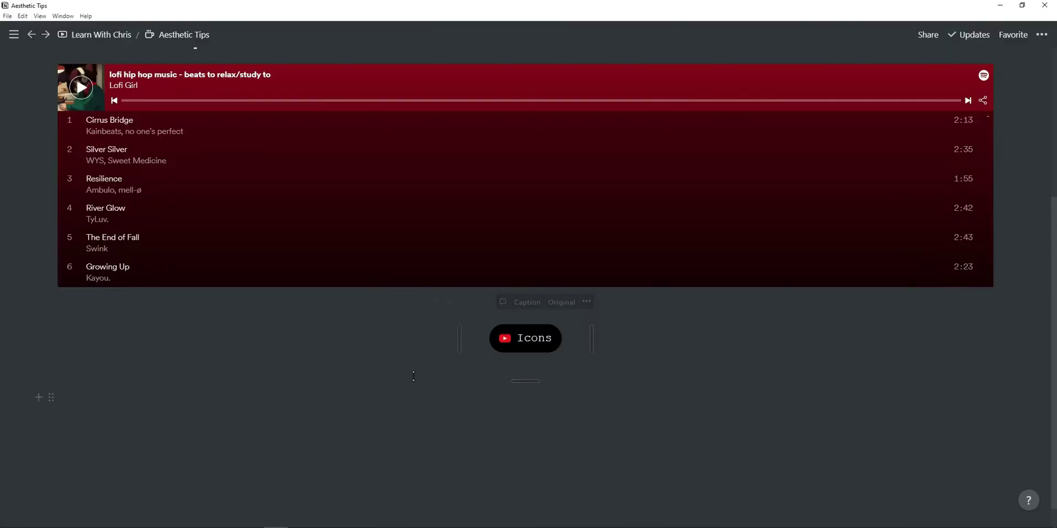
pyautogui.click(420, 432)
pyautogui.hotkey('ctrl', 'v')
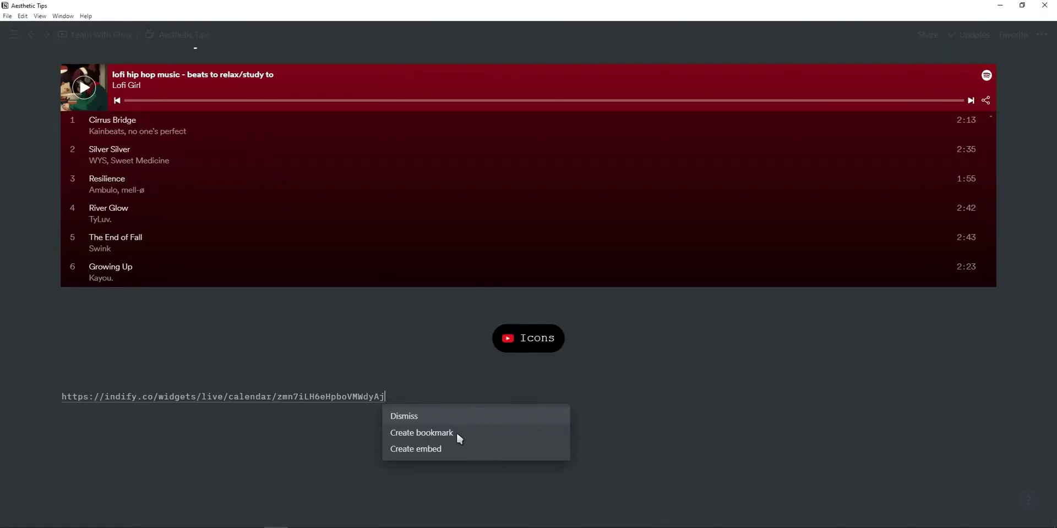
pyautogui.click(425, 447)
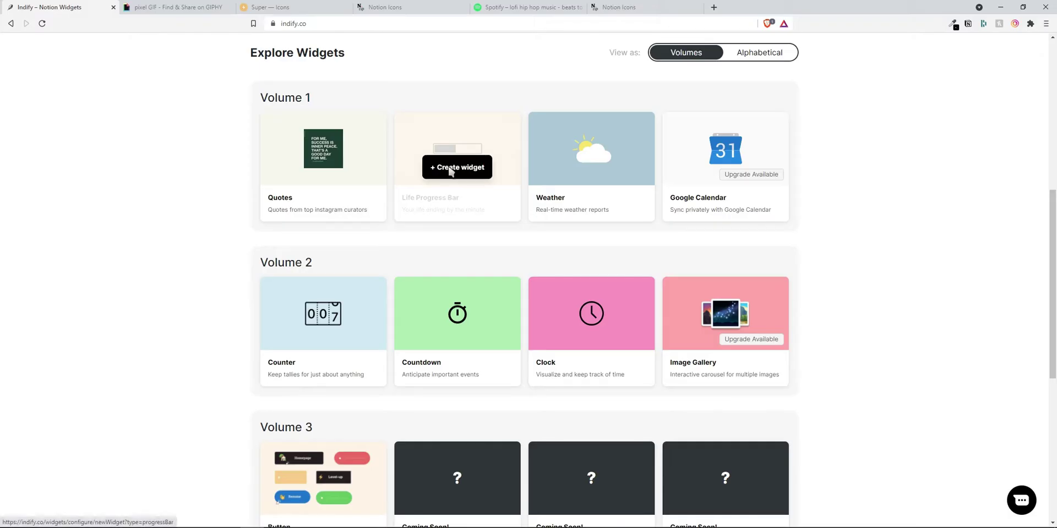
# Create a Life Progress Bar widget, hide the Quarter bar and order the bars Day, Week, Month, Year, Life.
pyautogui.click(451, 168)
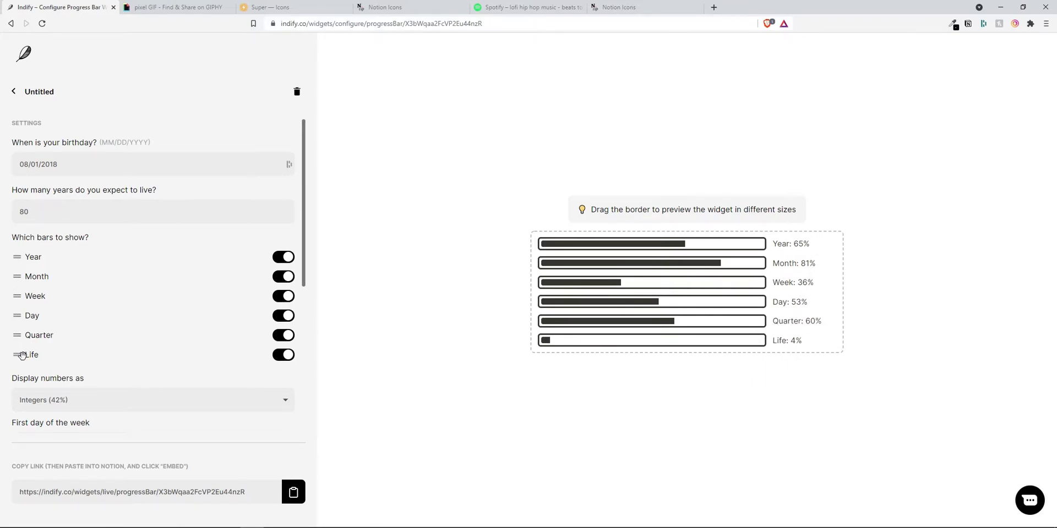
pyautogui.click(284, 338)
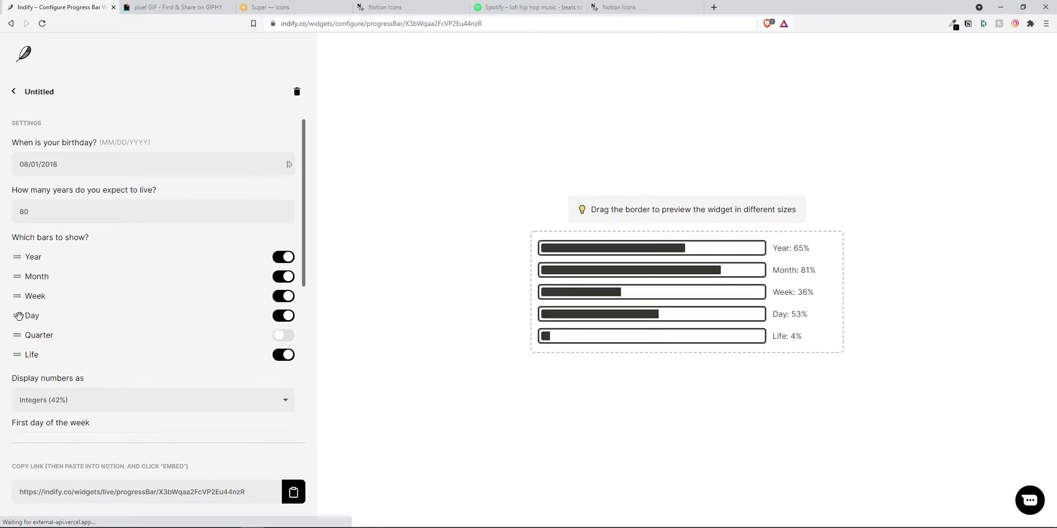
pyautogui.moveTo(16, 315); pyautogui.dragTo(18, 278)
pyautogui.moveTo(18, 313); pyautogui.dragTo(18, 295)
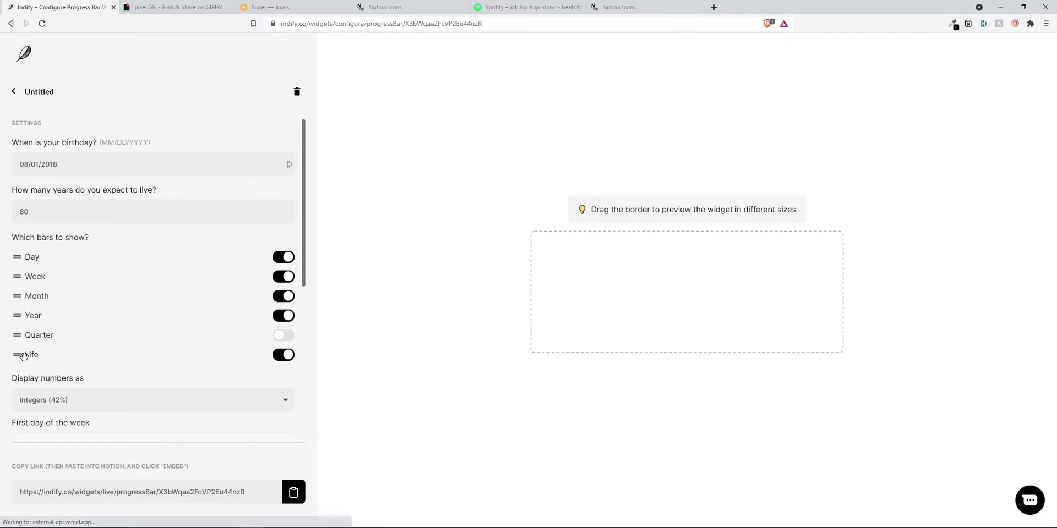
pyautogui.moveTo(16, 354); pyautogui.dragTo(17, 336)
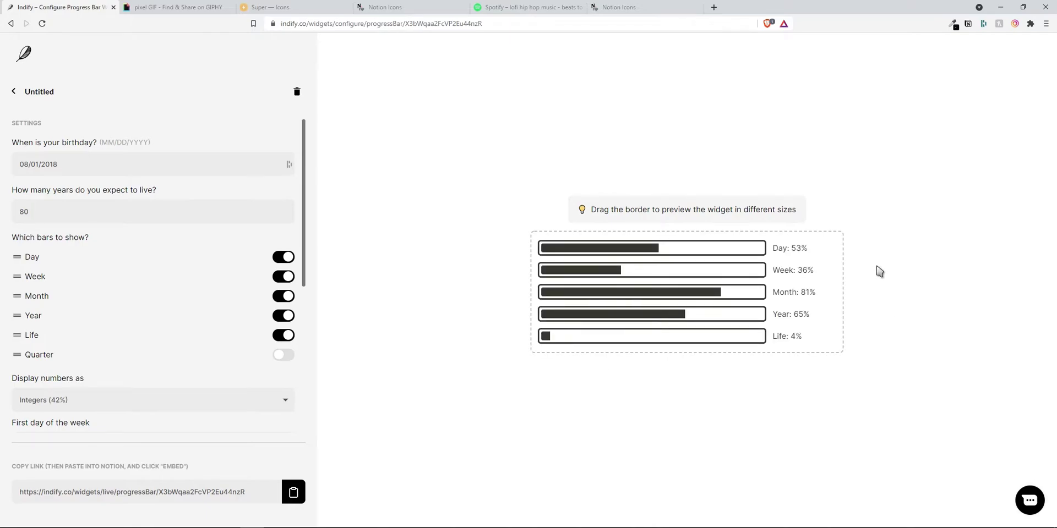
# Keep the progress bar's numbers as integers, turn on default dark mode and copy the widget's link.
pyautogui.scroll(-5, 202, 302)
pyautogui.click(118, 158)
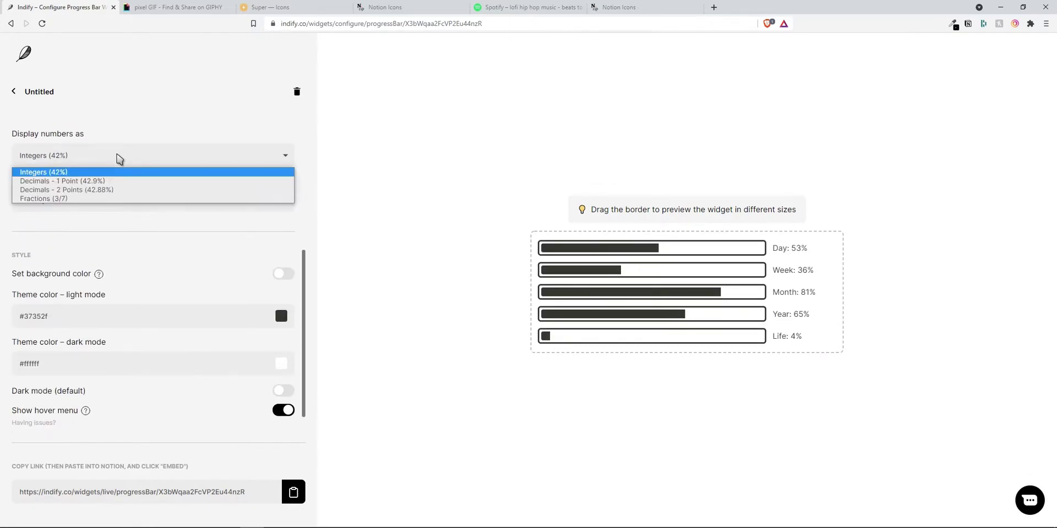
pyautogui.click(170, 157)
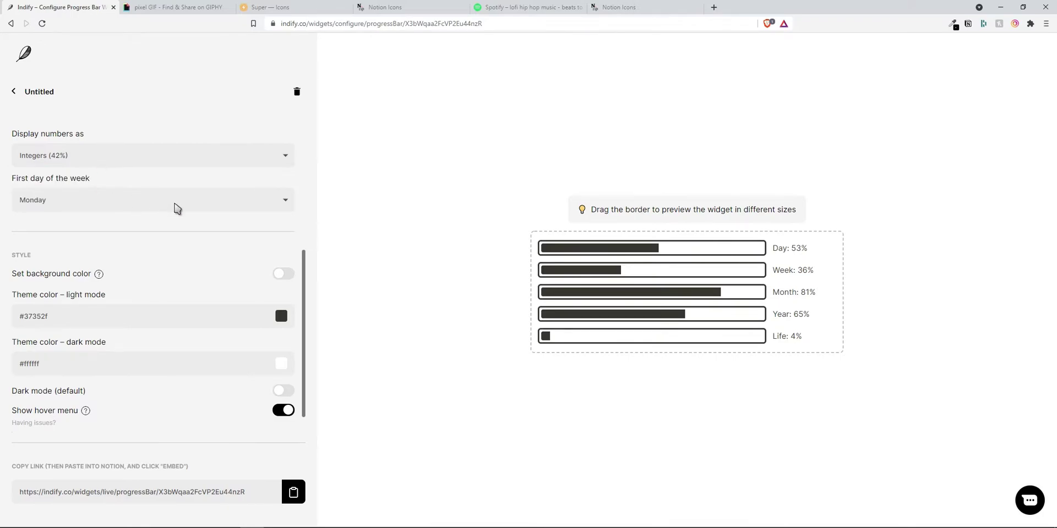
pyautogui.scroll(-1, 165, 297)
pyautogui.click(282, 362)
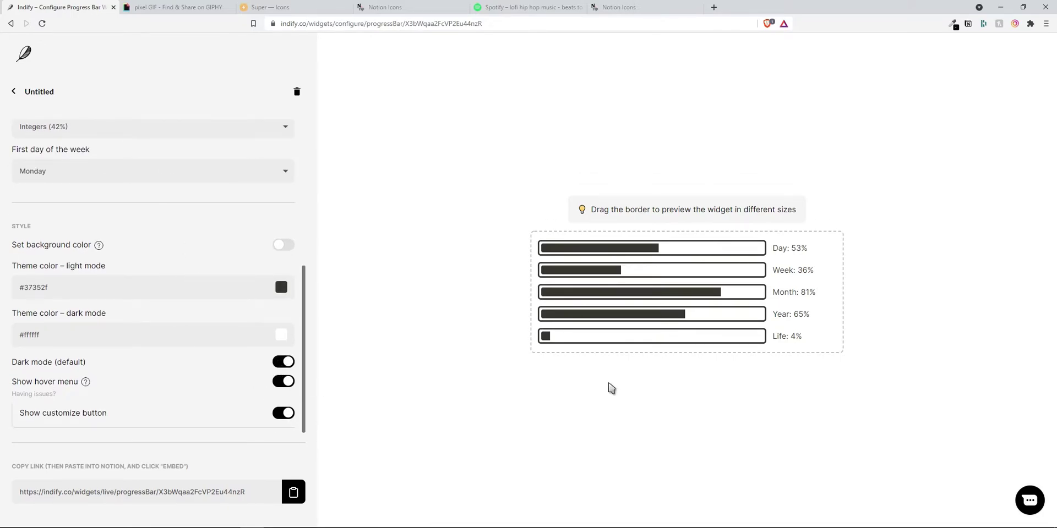
pyautogui.click(294, 491)
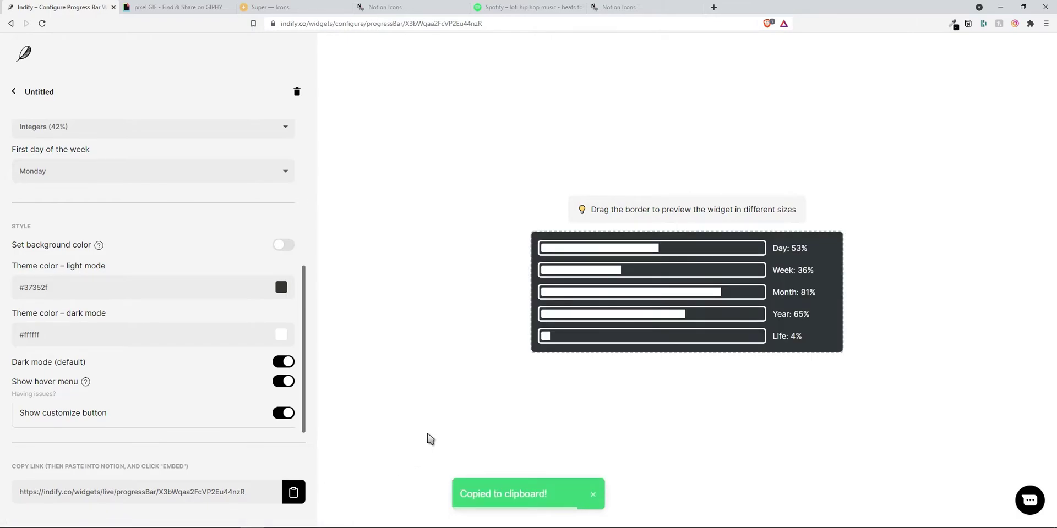
# Switch to Notion and insert the copied progress bar link as an embed below the calendar.
pyautogui.hotkey('alt', 'Tab')
pyautogui.scroll(-2, 452, 417)
pyautogui.hotkey('ctrl', 'v')
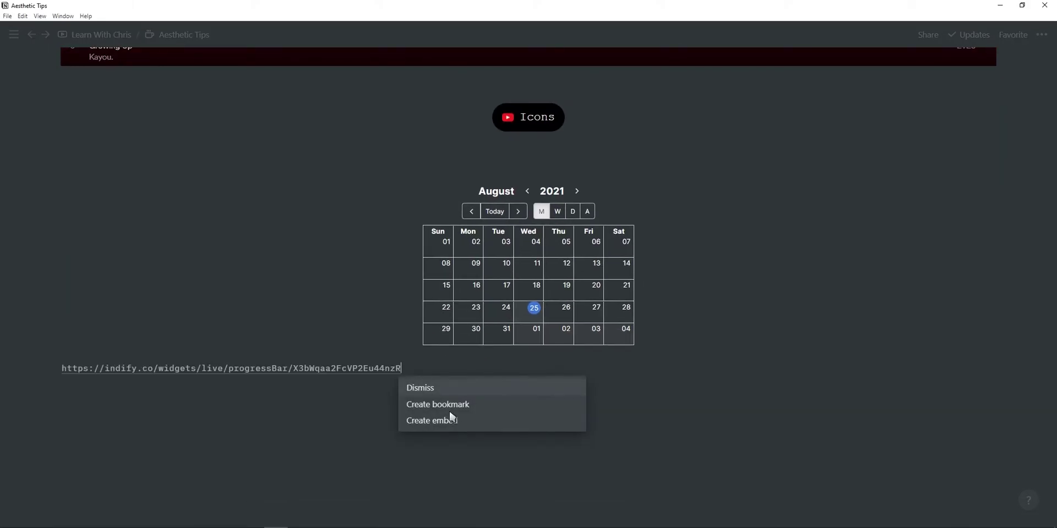
pyautogui.click(461, 417)
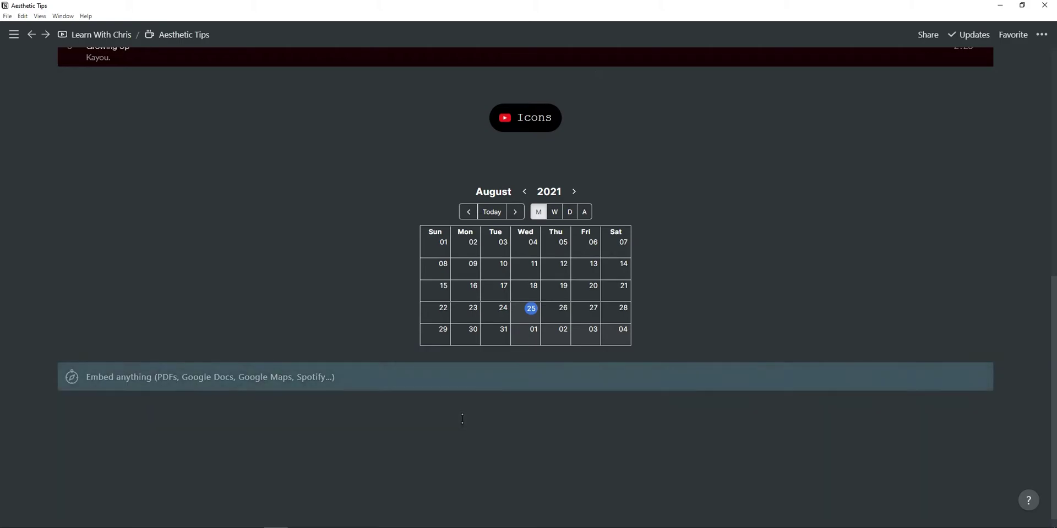
pyautogui.scroll(-2, 462, 418)
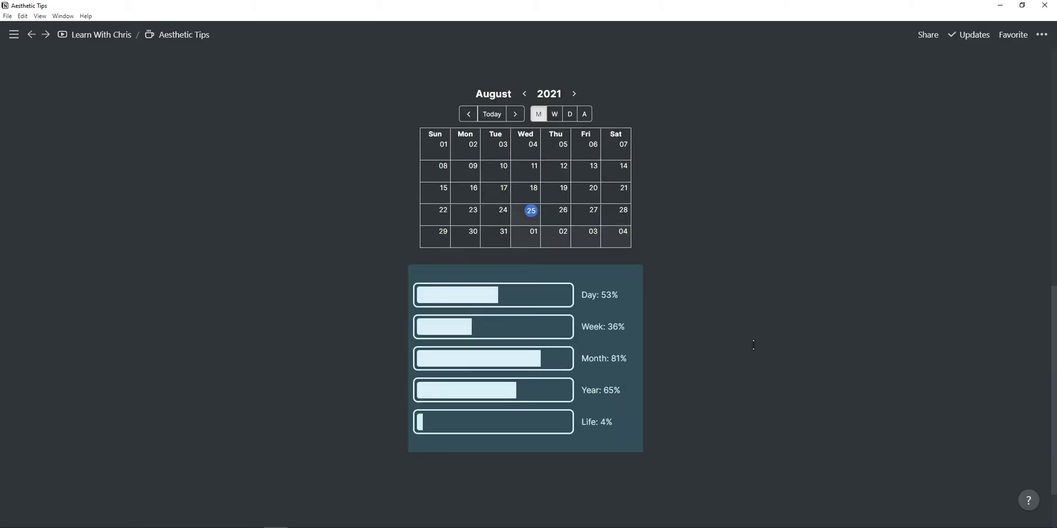
# Arrange the Spotify playlist, calendar and progress bars in three columns under the title, with the Icons button below the progress bars.
pyautogui.scroll(10, 750, 337)
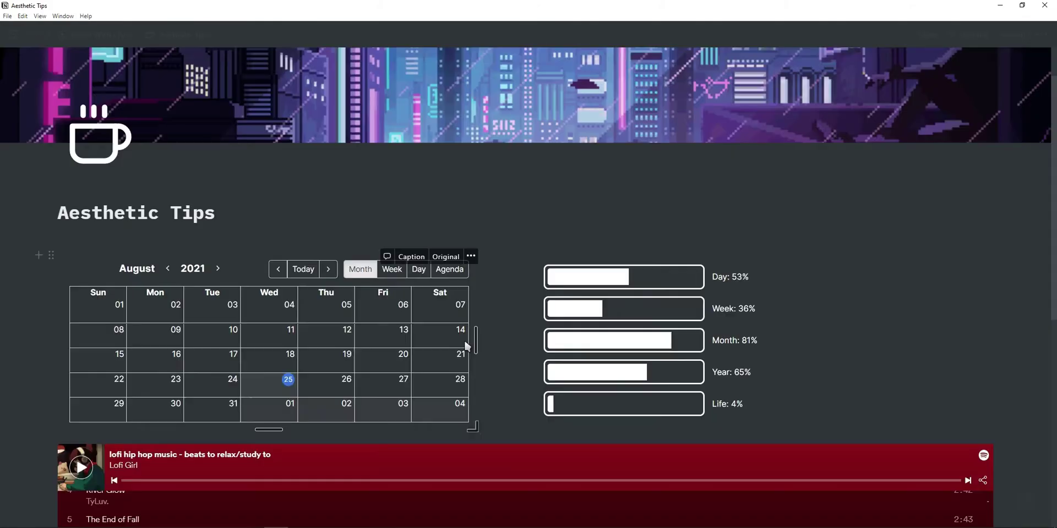
pyautogui.scroll(-3, 571, 339)
pyautogui.scroll(2, 330, 276)
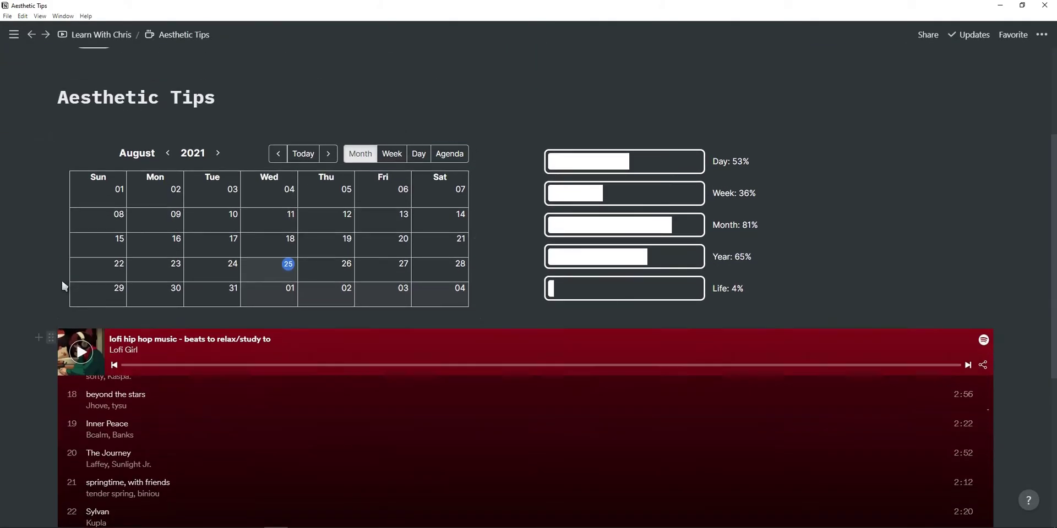
pyautogui.moveTo(33, 192); pyautogui.dragTo(33, 192)
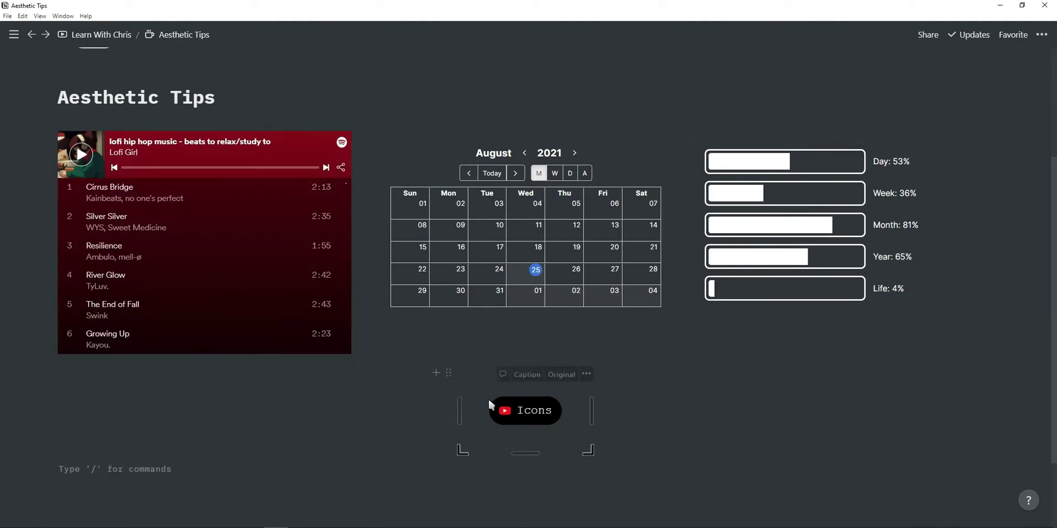
pyautogui.moveTo(590, 332); pyautogui.dragTo(836, 322)
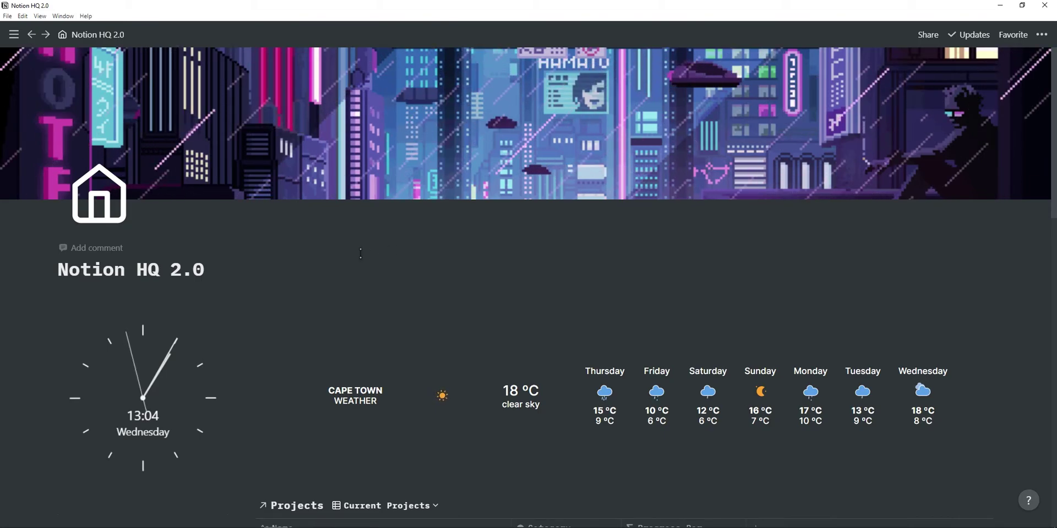
# Look over the Notion HQ 2.0 page's overall layout, from the cover and widgets to the tables and category lists.
pyautogui.scroll(-4, 353, 322)
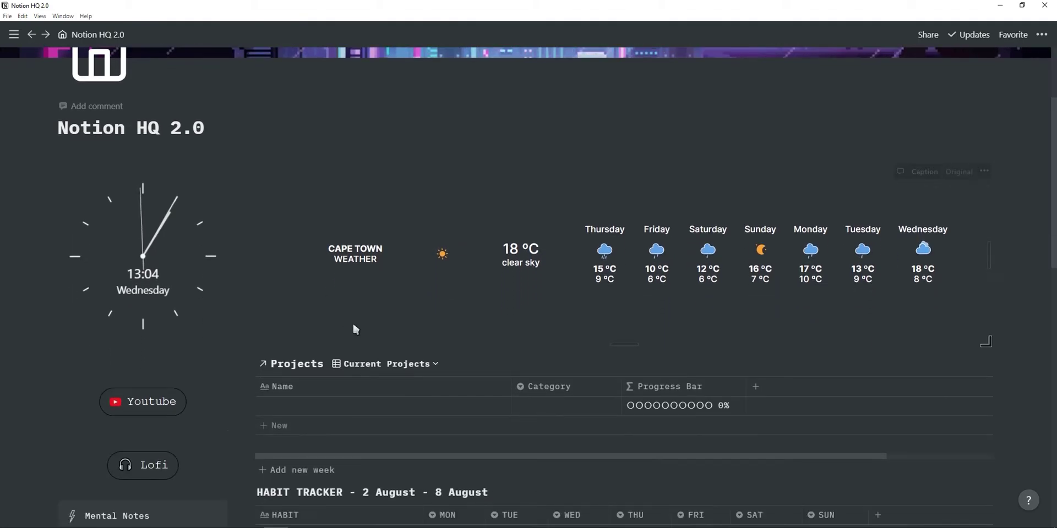
pyautogui.scroll(-4, 376, 312)
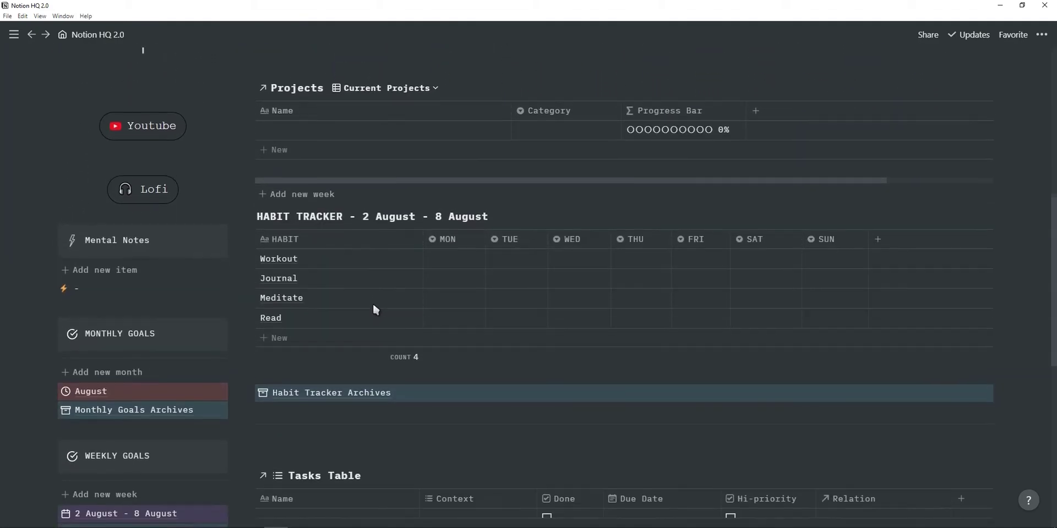
pyautogui.scroll(-6, 373, 308)
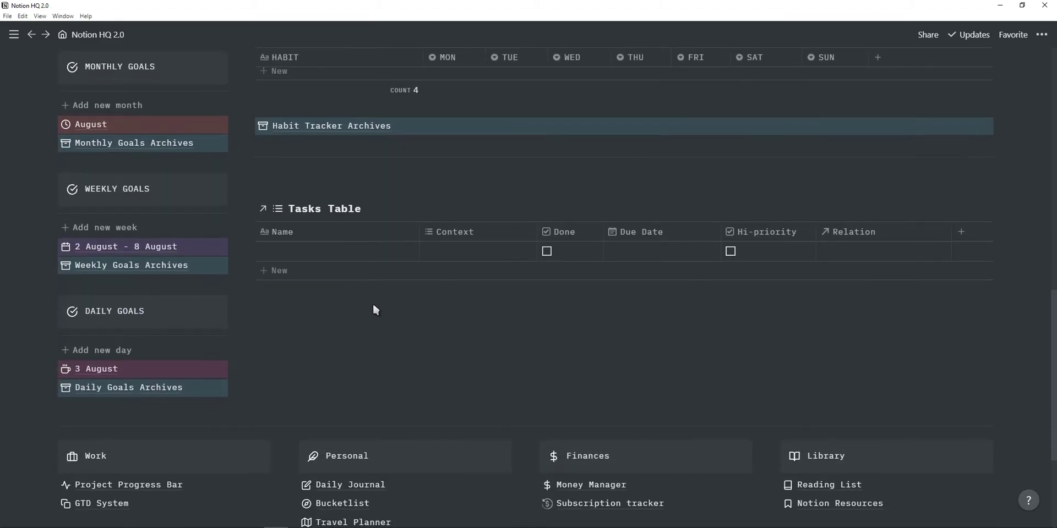
pyautogui.scroll(3, 373, 304)
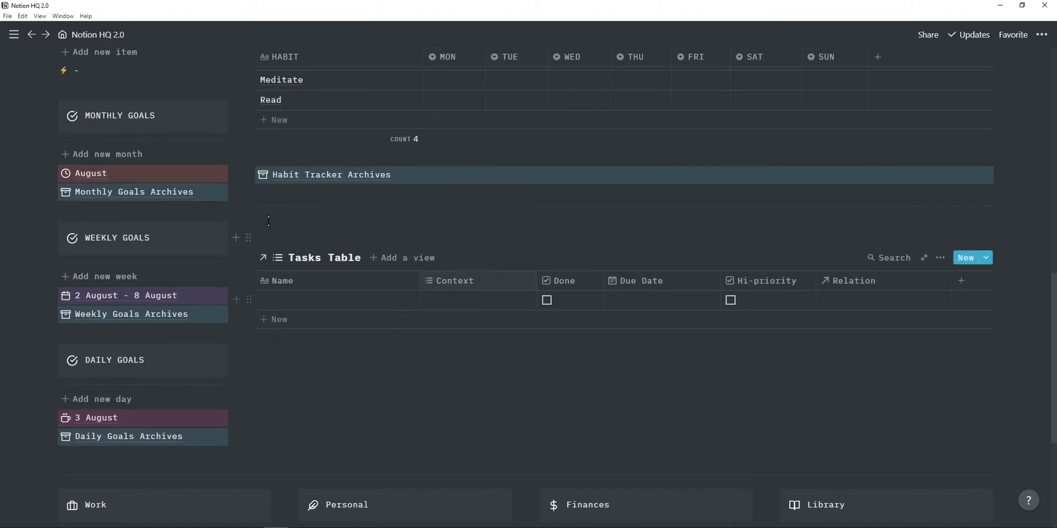
pyautogui.scroll(1, 495, 321)
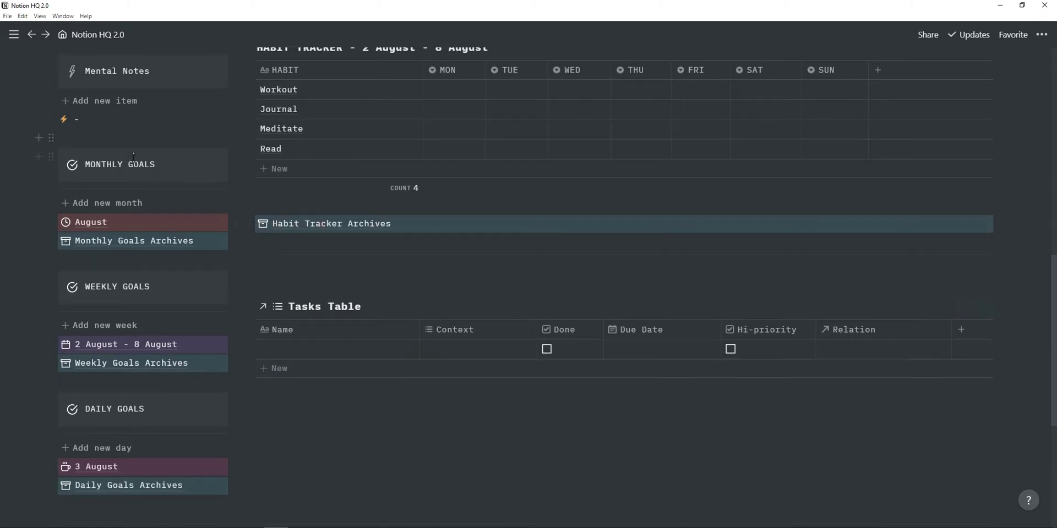
pyautogui.scroll(8, 462, 231)
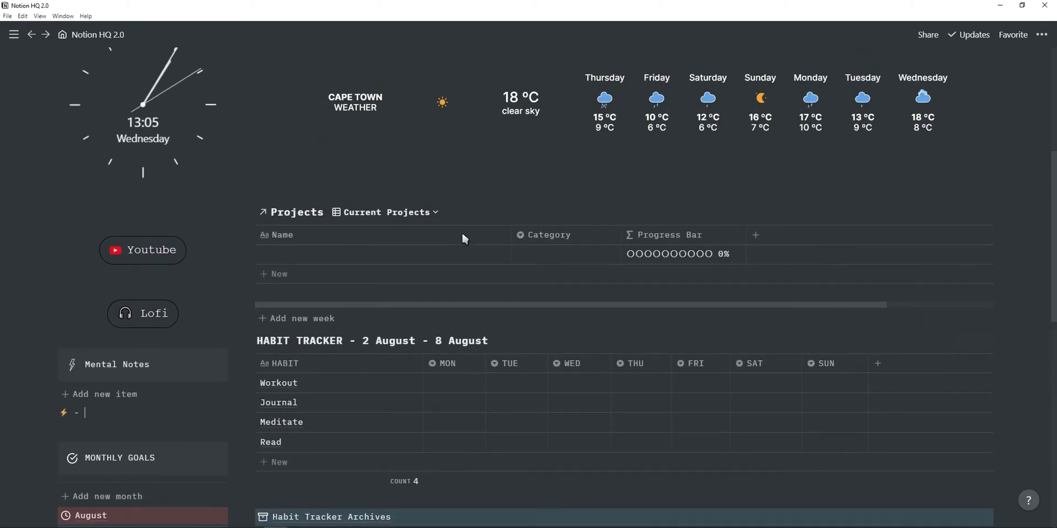
pyautogui.scroll(2, 463, 235)
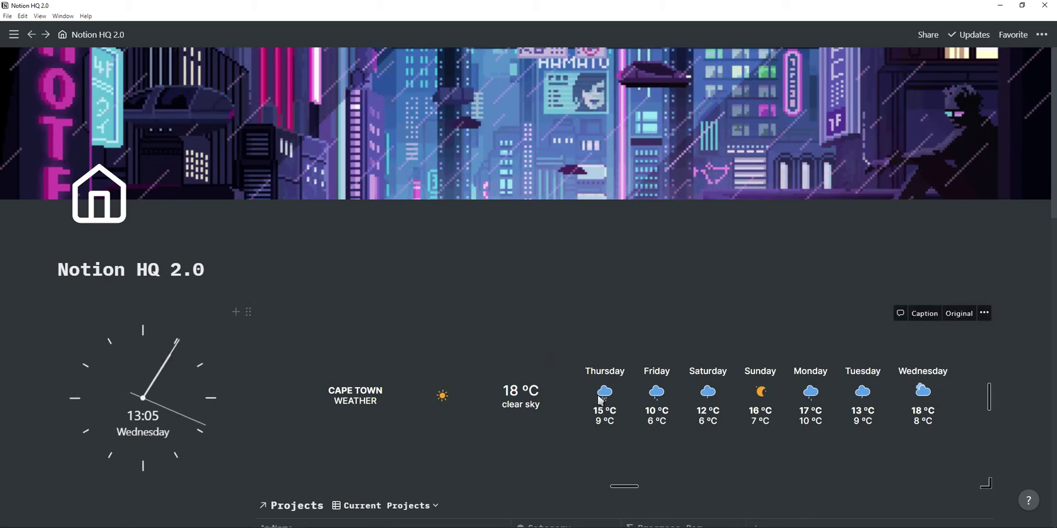
# Examine Notion HQ 2.0's clock, weather and button widgets, goal sections, habit tracker, tasks table and Work, Personal, Finances and Library links.
pyautogui.scroll(-3, 113, 278)
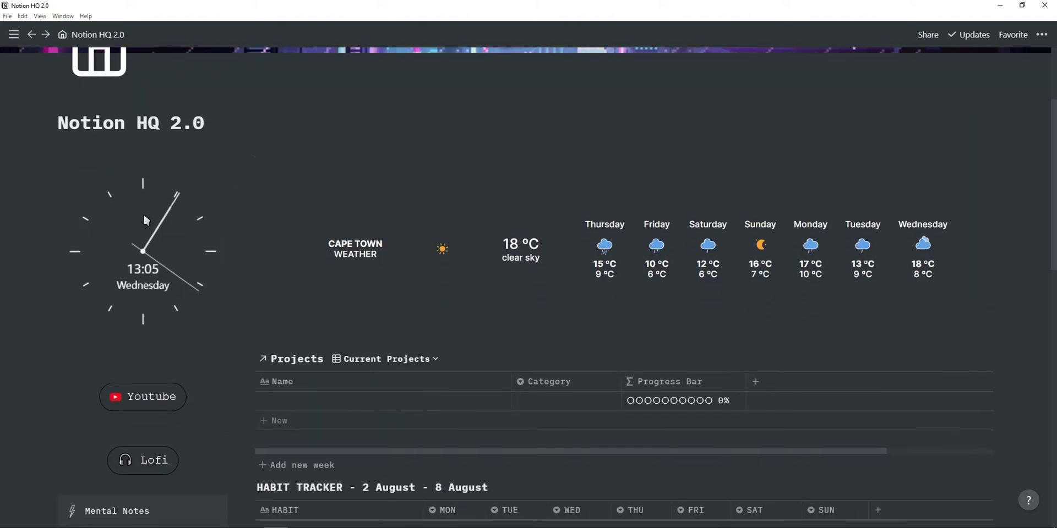
pyautogui.scroll(-2, 145, 219)
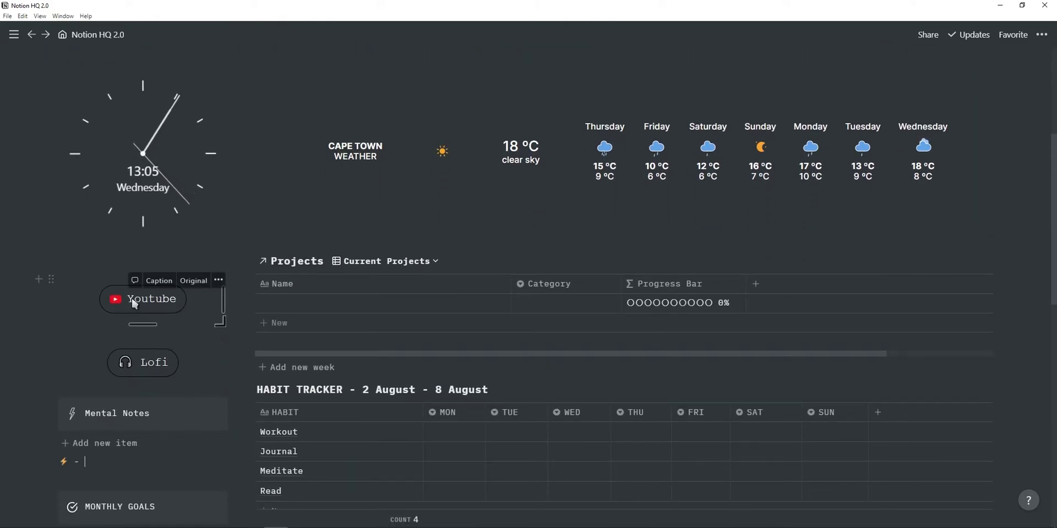
pyautogui.scroll(-5, 142, 341)
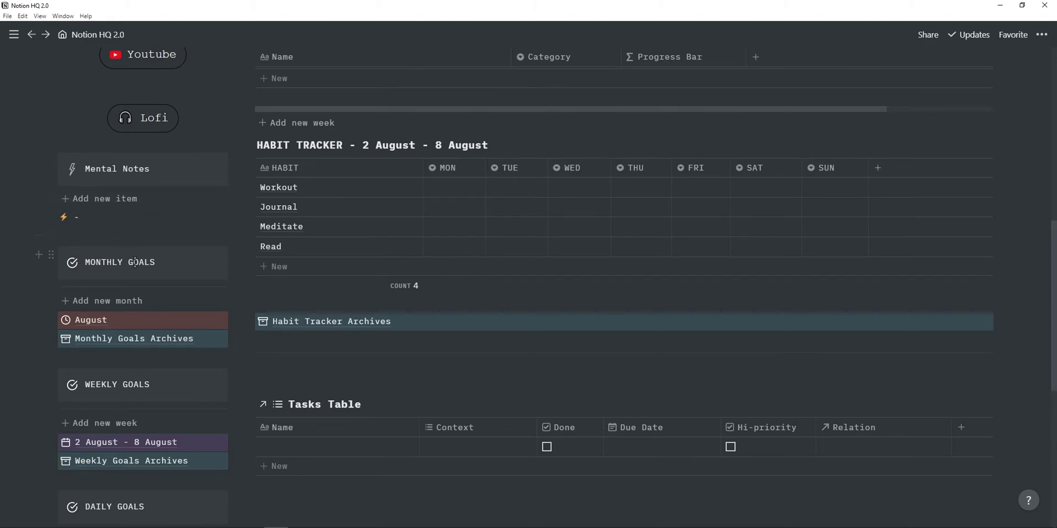
pyautogui.scroll(-3, 125, 165)
pyautogui.scroll(-1, 126, 159)
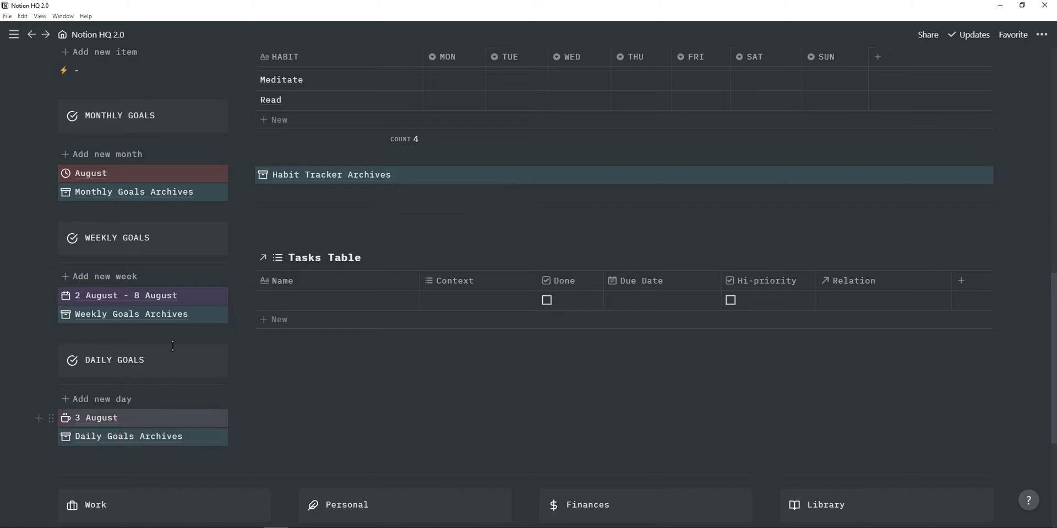
pyautogui.scroll(8, 121, 373)
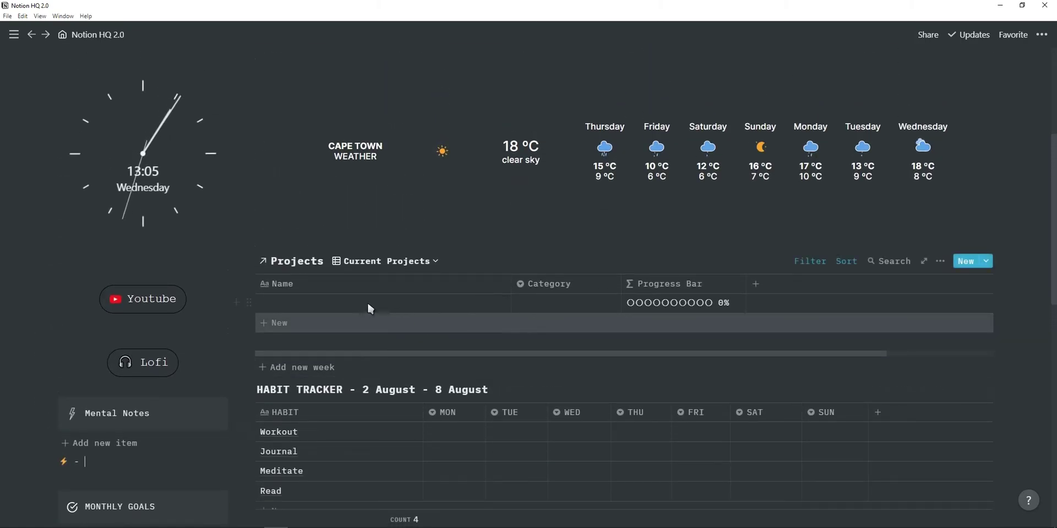
pyautogui.scroll(-4, 448, 305)
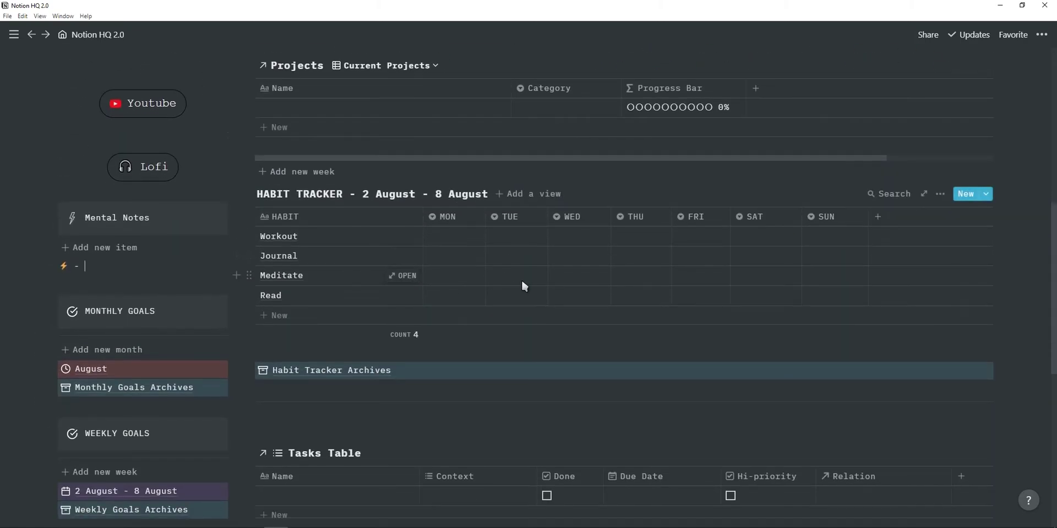
pyautogui.scroll(-3, 521, 279)
pyautogui.scroll(-3, 427, 338)
pyautogui.scroll(-3, 427, 338)
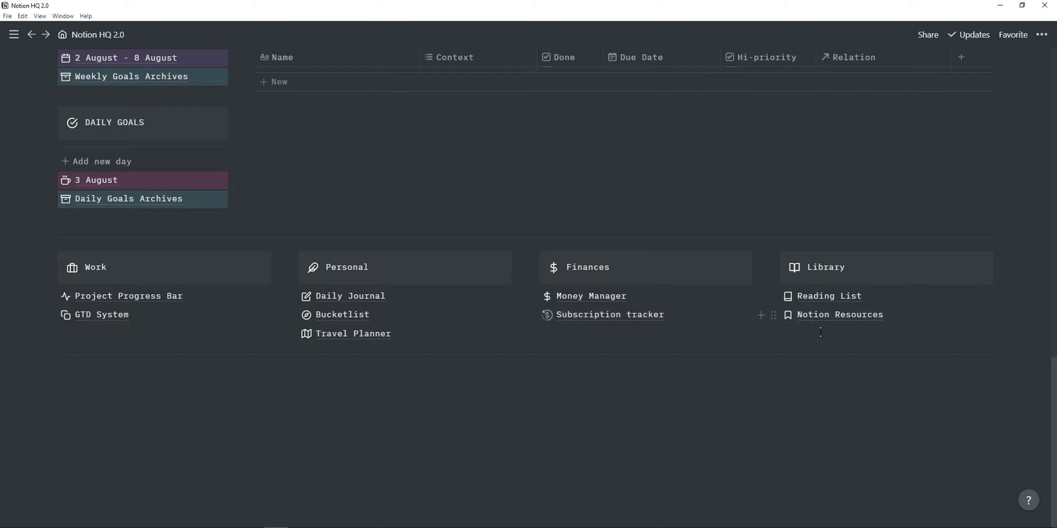
pyautogui.scroll(12, 996, 376)
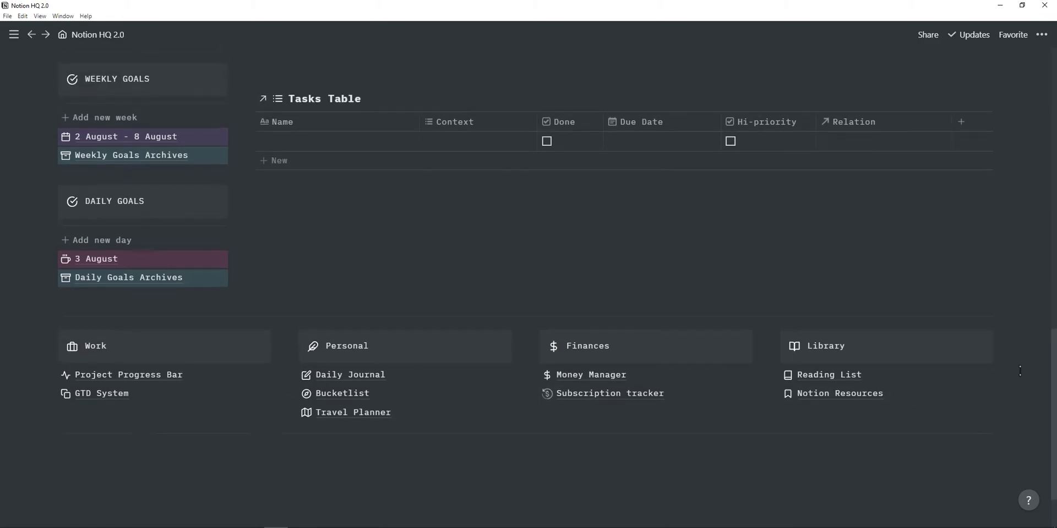
pyautogui.scroll(5, 1020, 371)
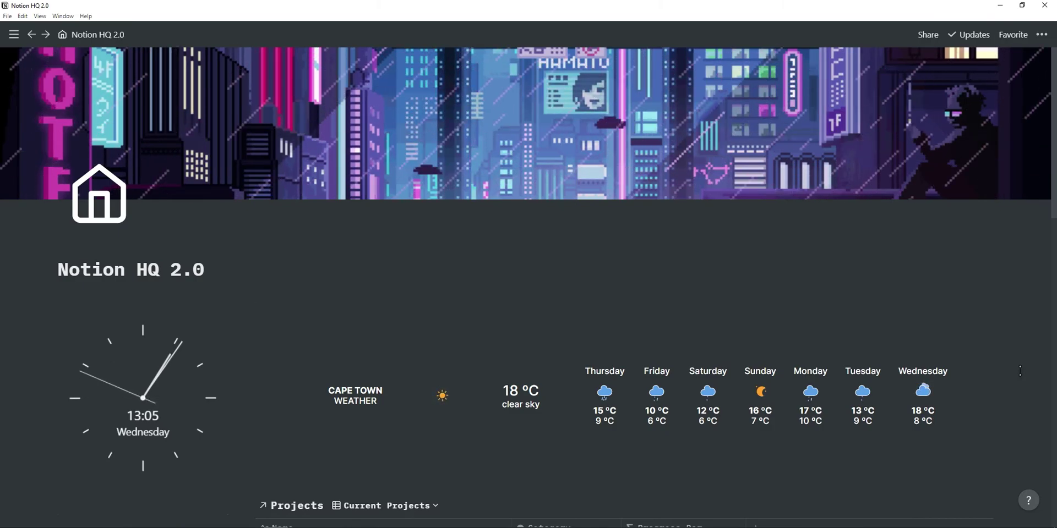
pyautogui.moveTo(205, 273)
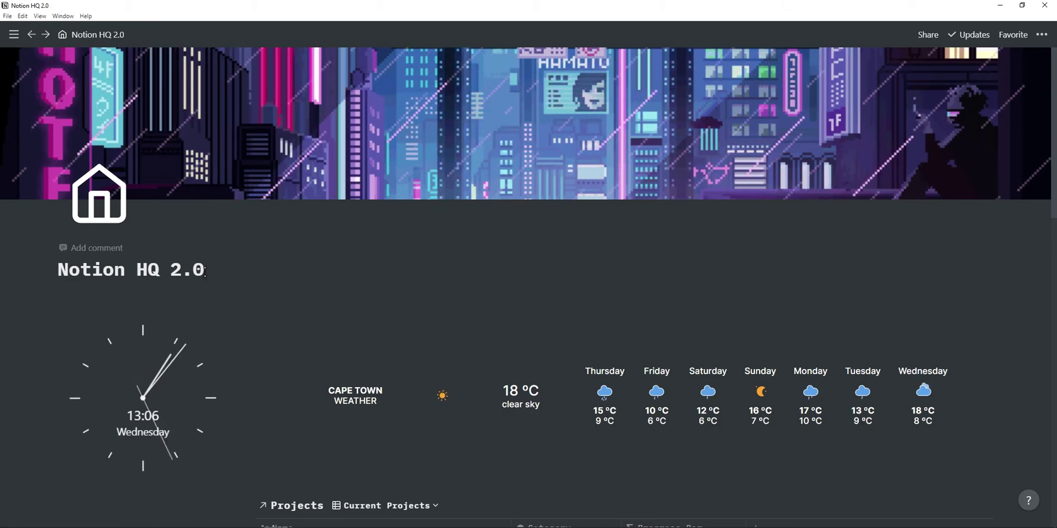
# Add a text line reading Example below the Spotify playlist on the Aesthetic Tips page and give its block a blue background.
pyautogui.scroll(-2, 205, 271)
pyautogui.scroll(-2, 204, 272)
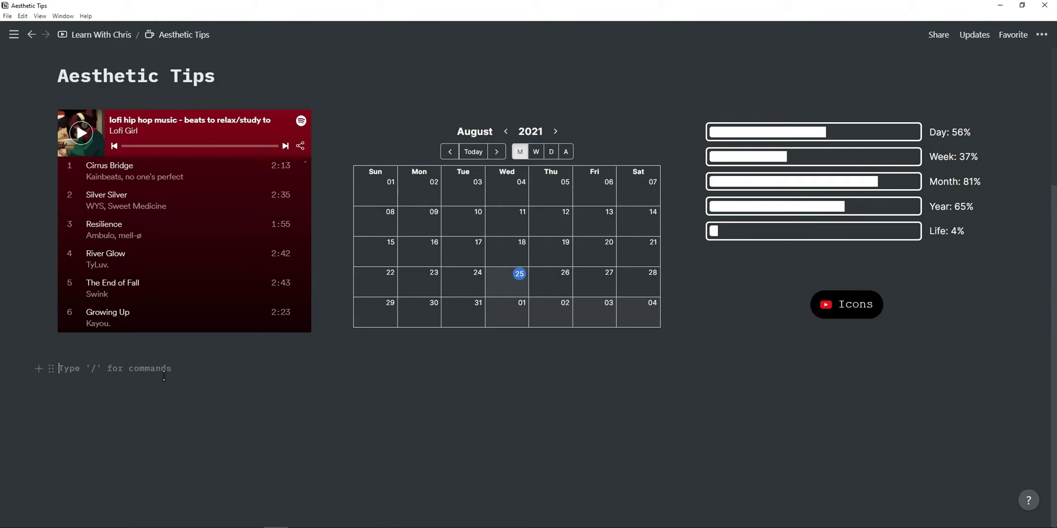
pyautogui.write('Example')
pyautogui.click(52, 368)
pyautogui.moveTo(193, 436)
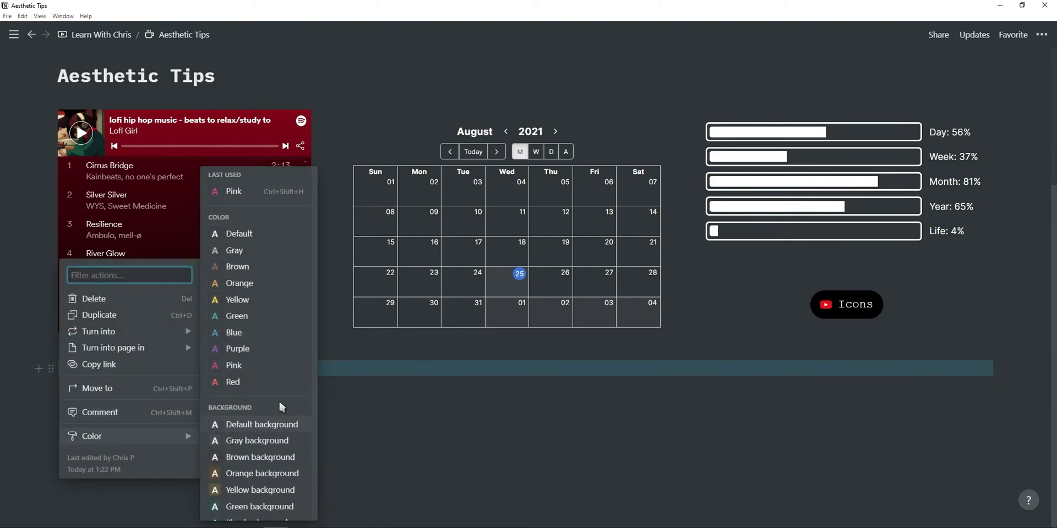
pyautogui.scroll(-2, 265, 468)
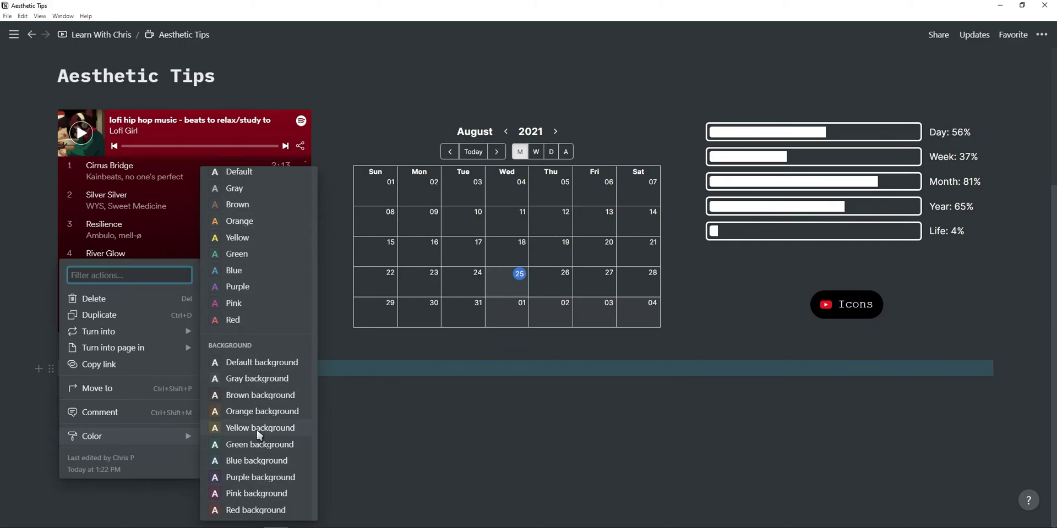
pyautogui.click(259, 461)
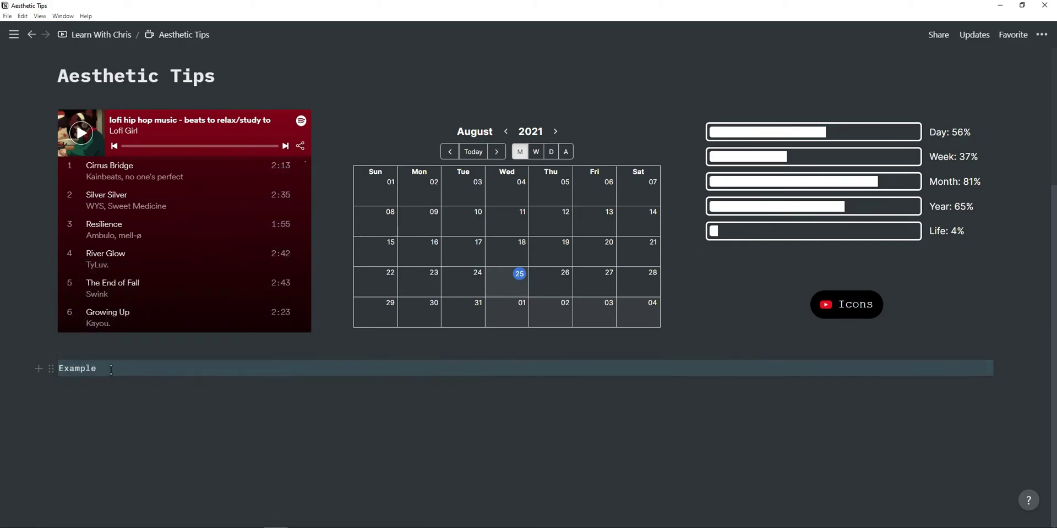
# Set the text colour of the word Example in the blue block to orange.
pyautogui.moveTo(104, 367); pyautogui.dragTo(59, 367)
pyautogui.click(269, 345)
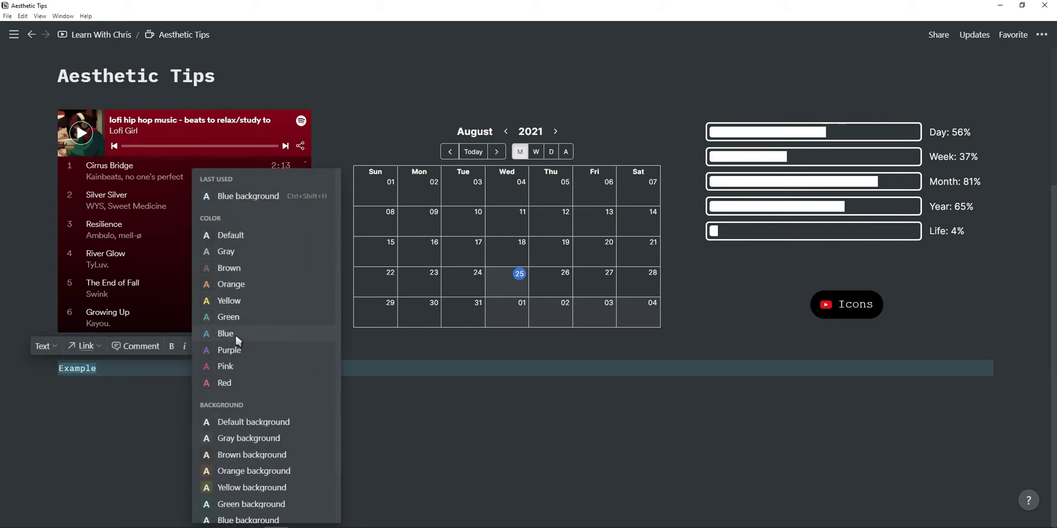
pyautogui.click(242, 285)
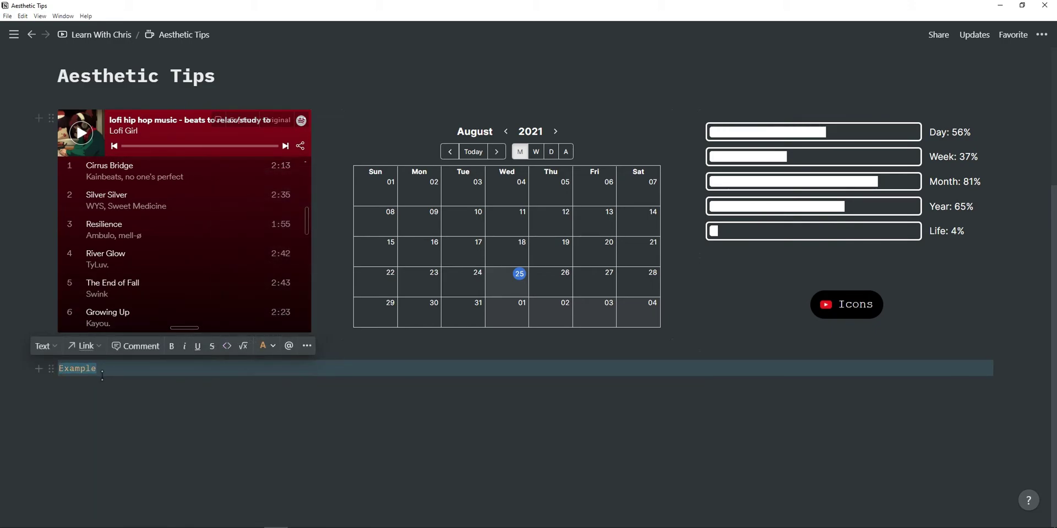
pyautogui.click(126, 369)
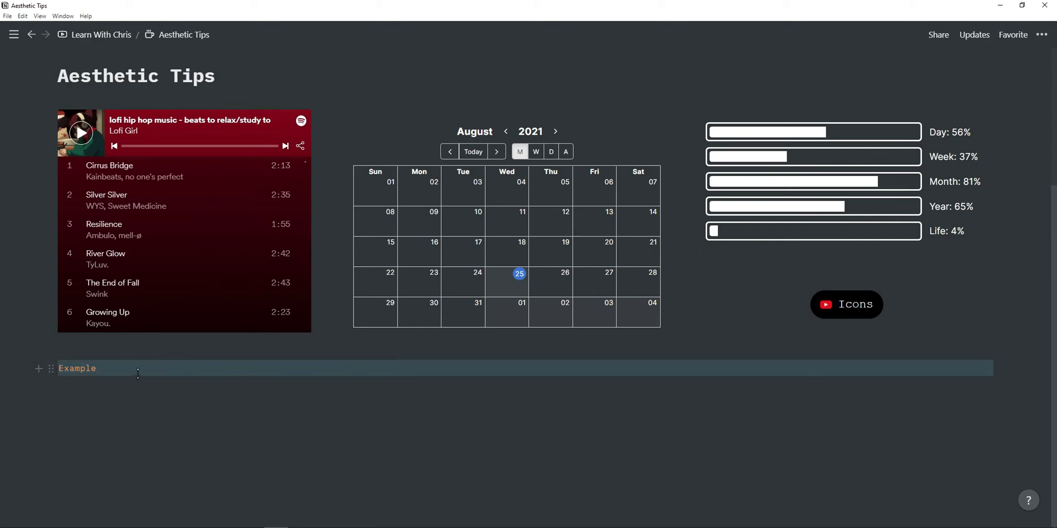
# Add a Heading 1 block reading Example Text below the blue Example block.
pyautogui.press('Return')
pyautogui.write('#')
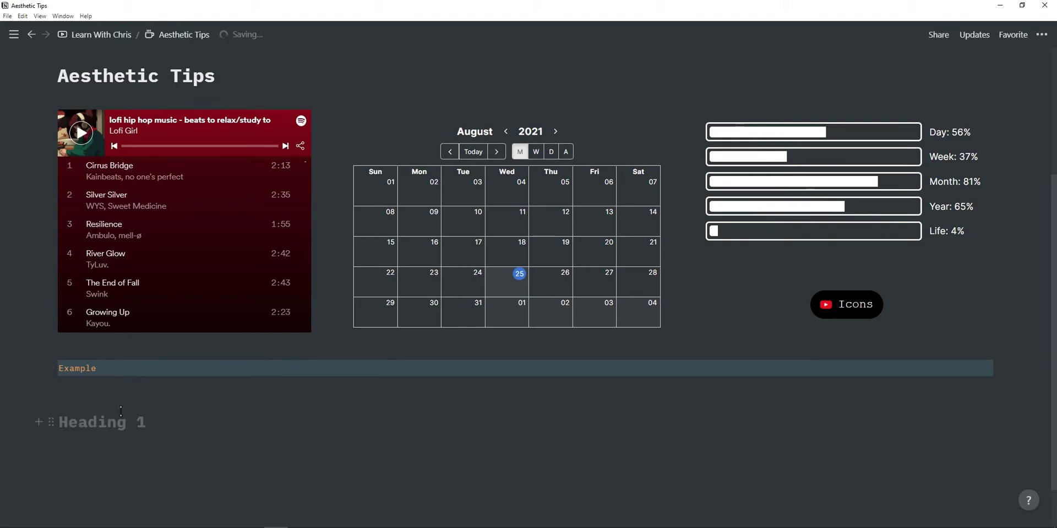
pyautogui.write(' Examp')
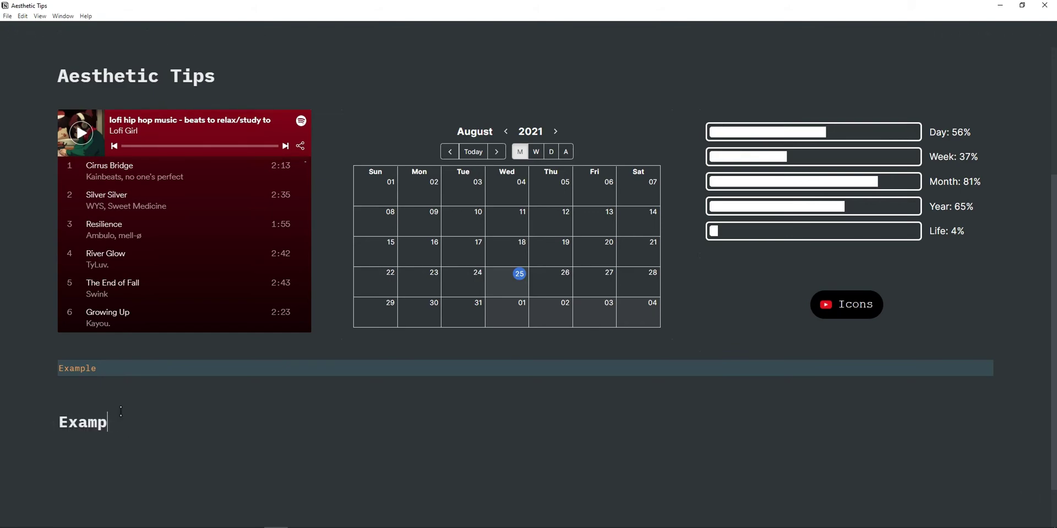
pyautogui.write('le Text')
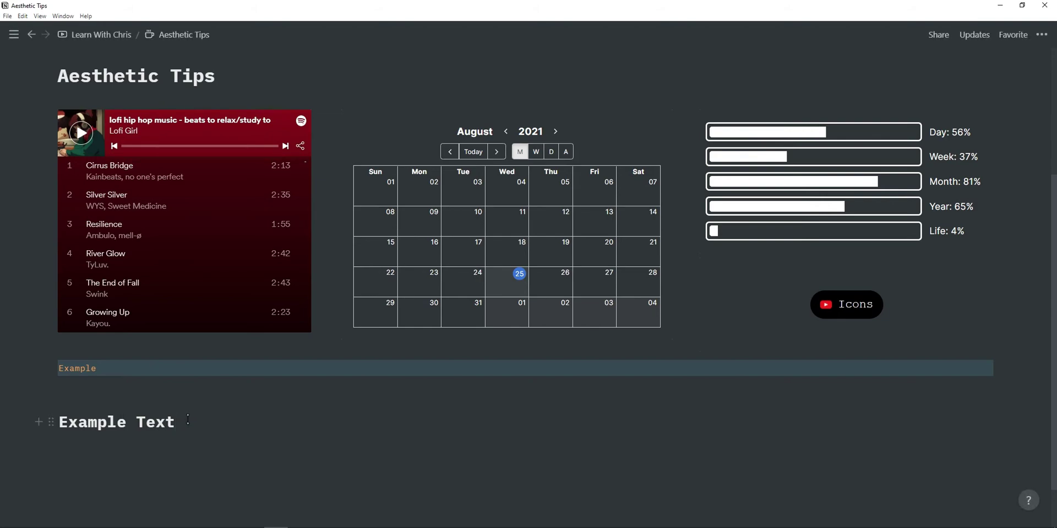
# Format the whole Example Text heading as inline code.
pyautogui.hotkey('shift', 'Left')
pyautogui.hotkey('shift', 'Left')
pyautogui.hotkey('shift', 'Left')
pyautogui.hotkey('shift', 'Left')
pyautogui.hotkey('shift', 'Left')
pyautogui.hotkey('shift', 'Left')
pyautogui.hotkey('shift', 'Left')
pyautogui.hotkey('shift', 'Left')
pyautogui.hotkey('shift', 'Left')
pyautogui.hotkey('shift', 'Left')
pyautogui.hotkey('shift', 'Left')
pyautogui.hotkey('shift', 'Left')
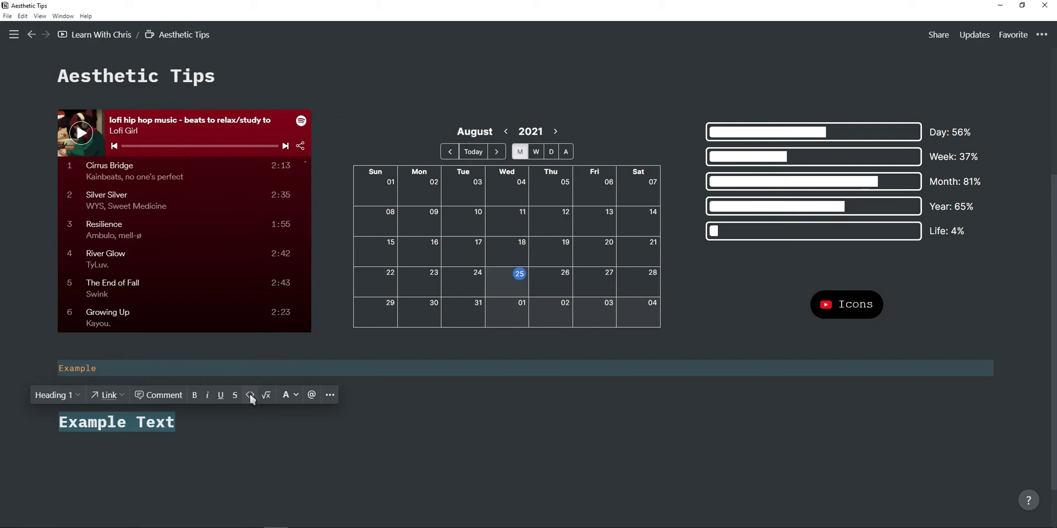
pyautogui.click(250, 394)
pyautogui.click(173, 424)
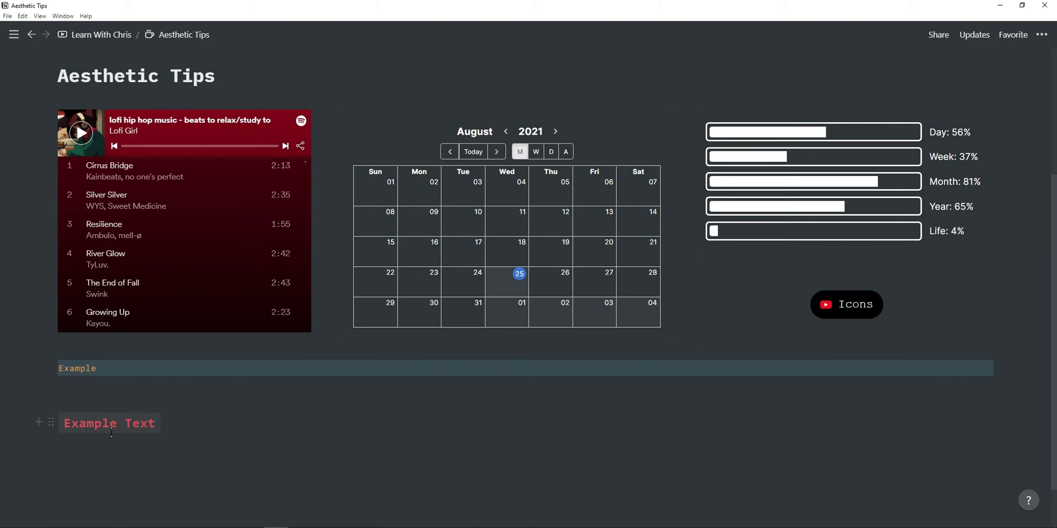
# Try bold, italic and underline on the word Text in the heading, and undo this formatting.
pyautogui.moveTo(156, 424); pyautogui.dragTo(125, 425)
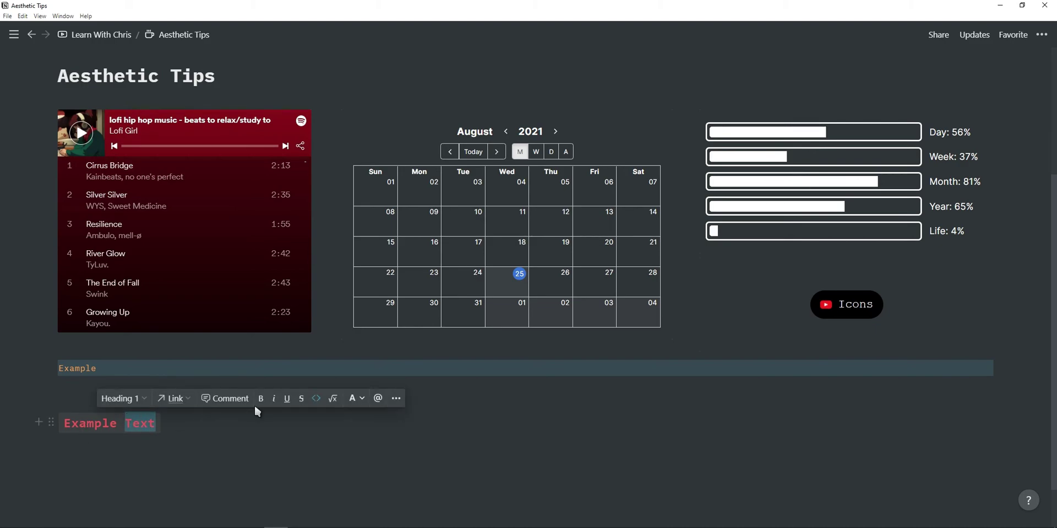
pyautogui.click(261, 400)
pyautogui.click(278, 399)
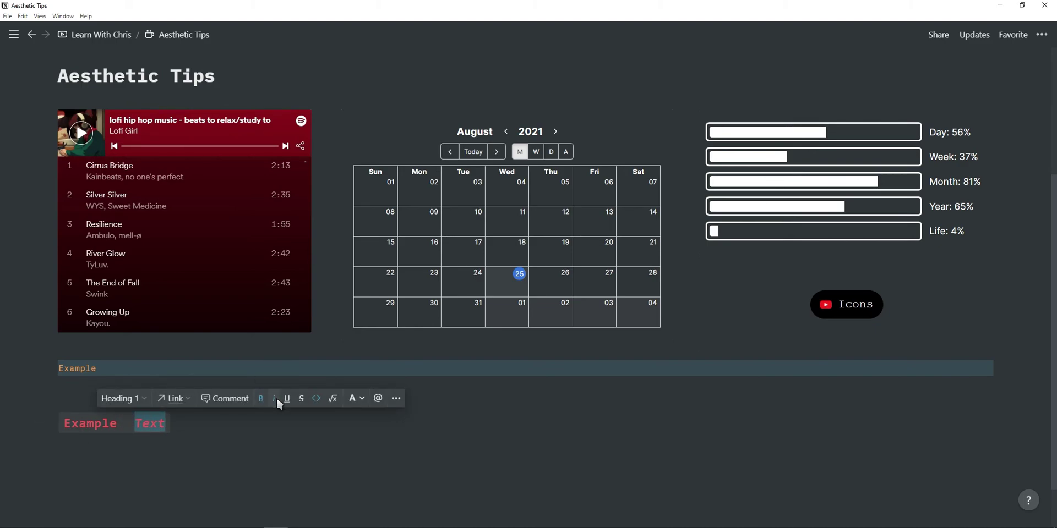
pyautogui.click(286, 399)
pyautogui.hotkey('ctrl', 'z')
pyautogui.hotkey('ctrl', 'z')
pyautogui.hotkey('ctrl', 'z')
pyautogui.hotkey('ctrl', 'z')
pyautogui.click(242, 439)
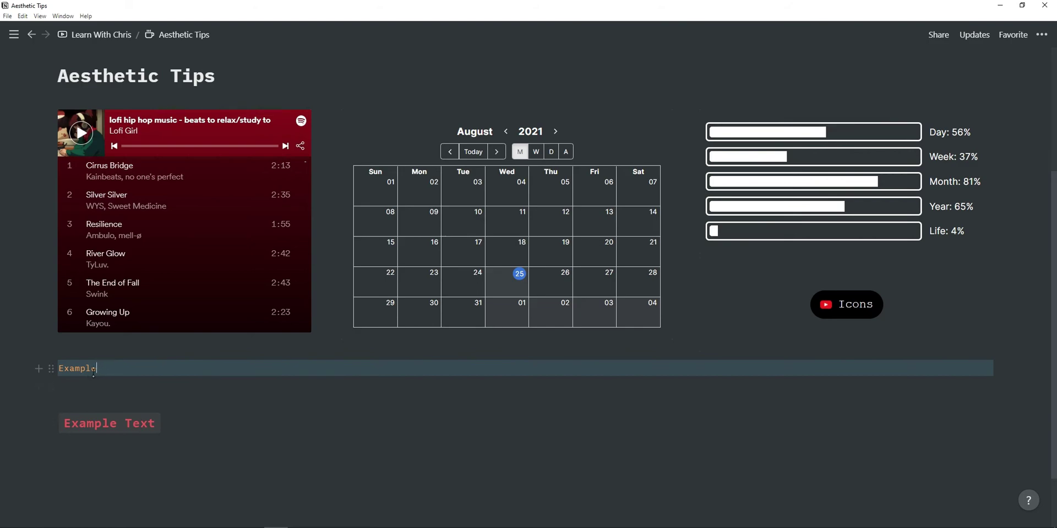
# Make the word Example in the blue block bold, italic, underlined and struck through.
pyautogui.doubleClick(61, 369)
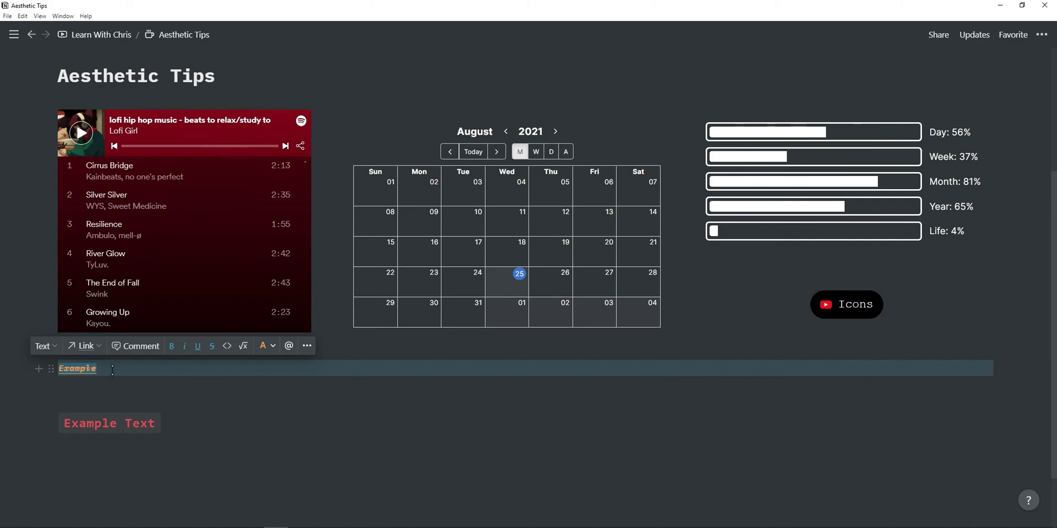
pyautogui.scroll(-2, 113, 371)
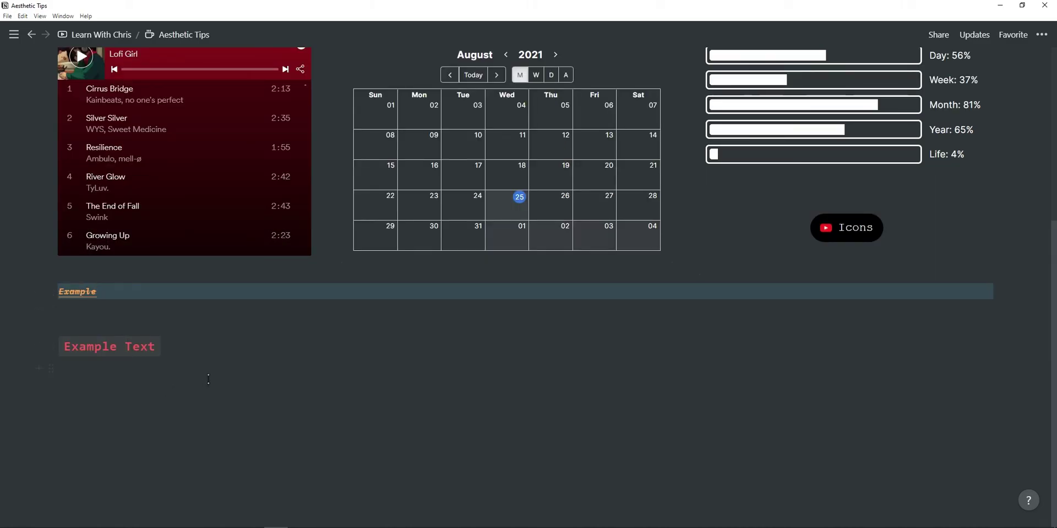
# Try a callout block below the Example Text heading, open its emoji icon choices and remove the callout.
pyautogui.click(192, 403)
pyautogui.press('Return')
pyautogui.write('/')
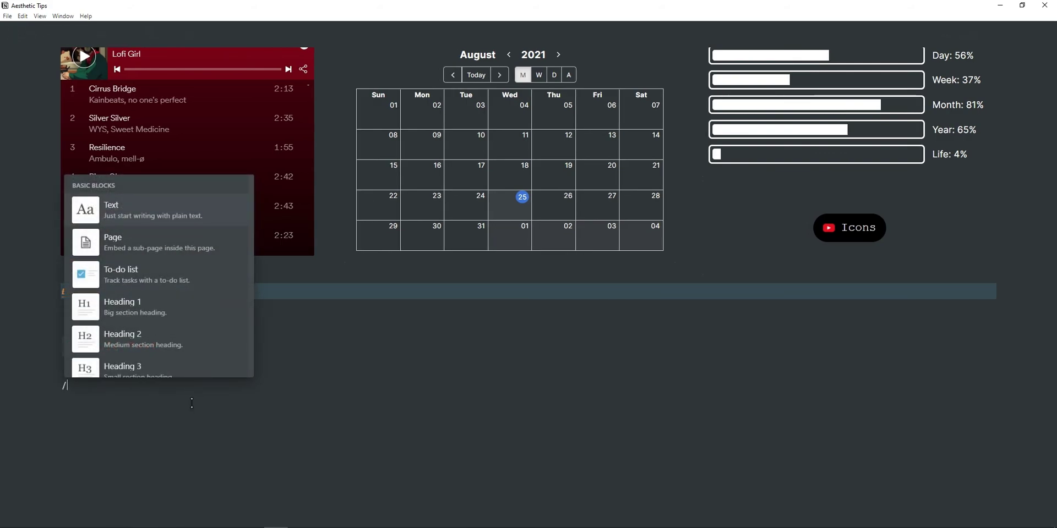
pyautogui.write('cal')
pyautogui.click(158, 206)
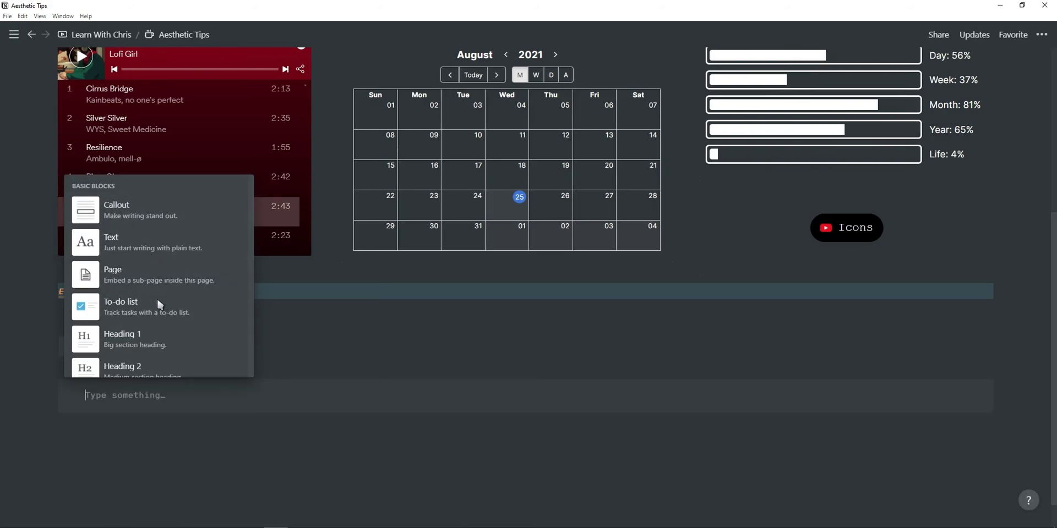
pyautogui.click(72, 396)
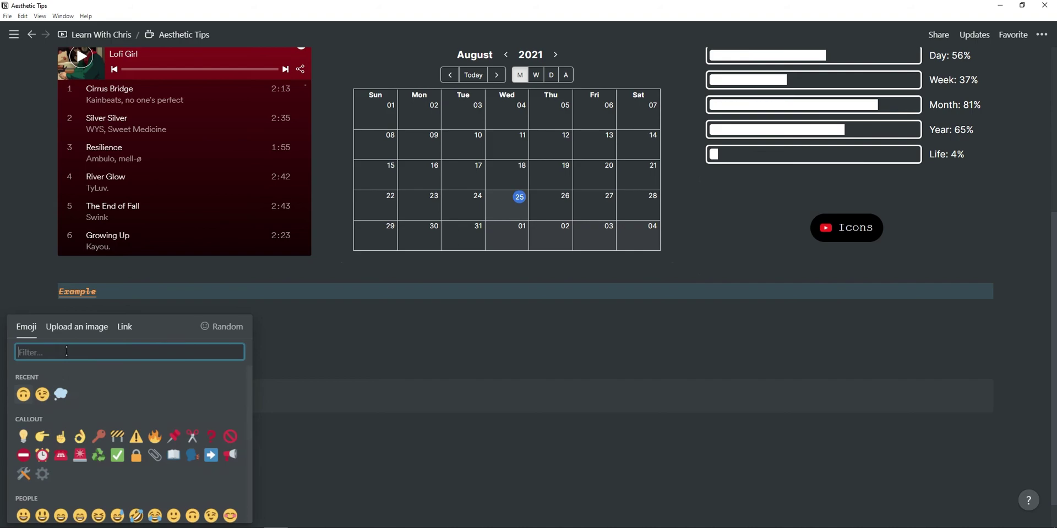
pyautogui.click(220, 383)
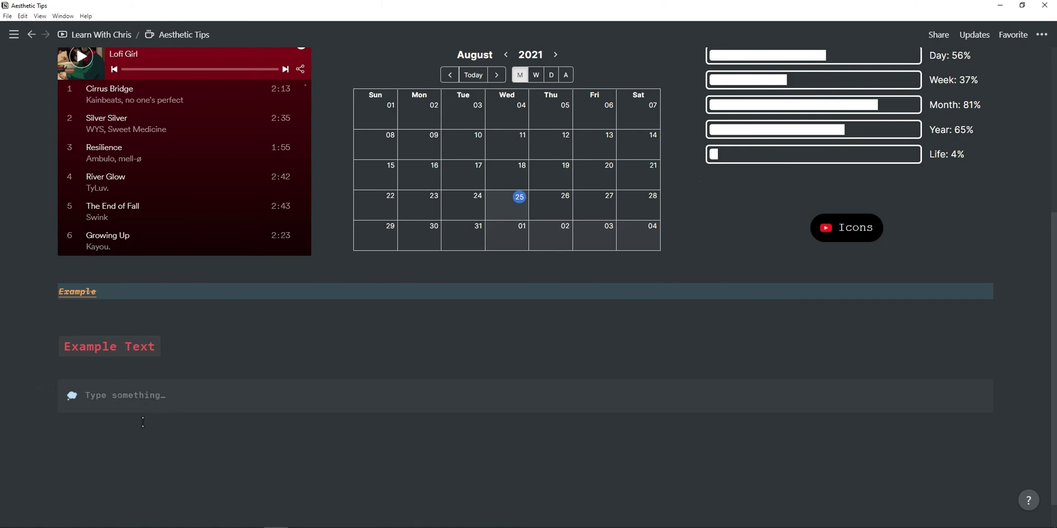
pyautogui.press('BackSpace')
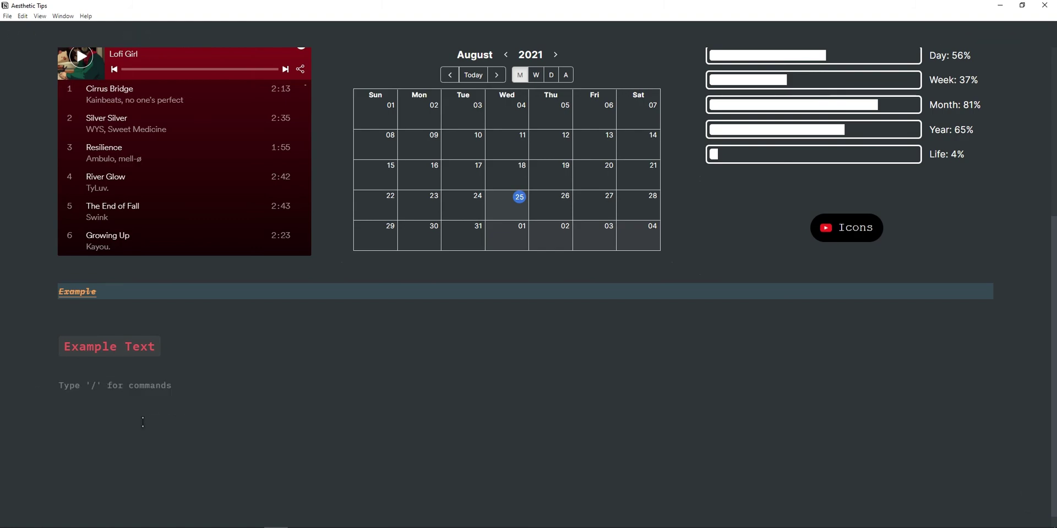
# Insert a quote block reading Example below the Example Text heading.
pyautogui.write('/qu')
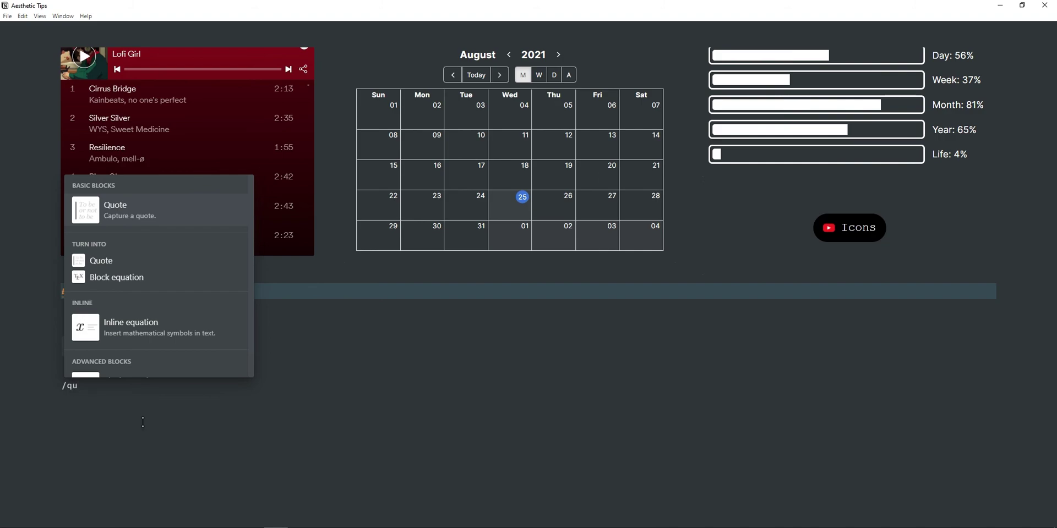
pyautogui.click(193, 223)
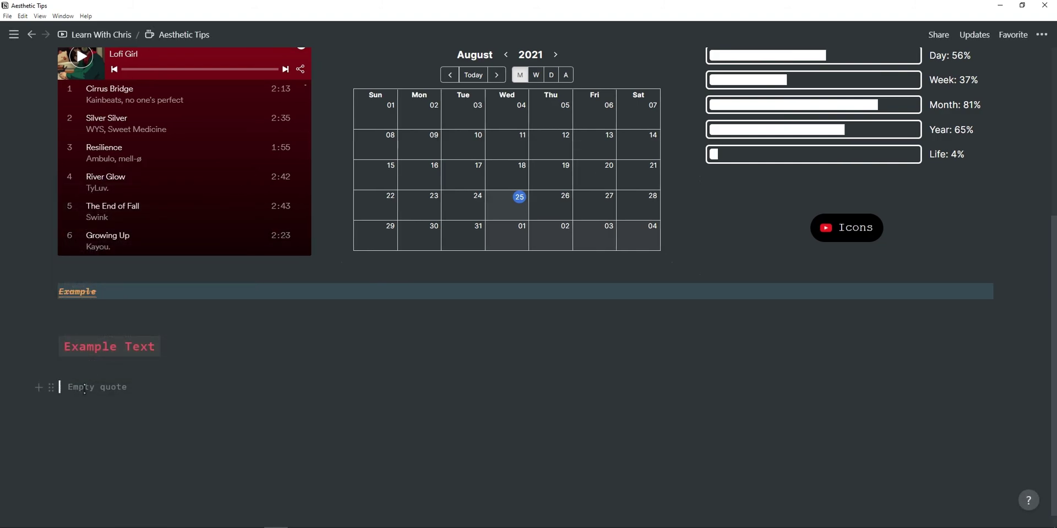
pyautogui.write('Examp')
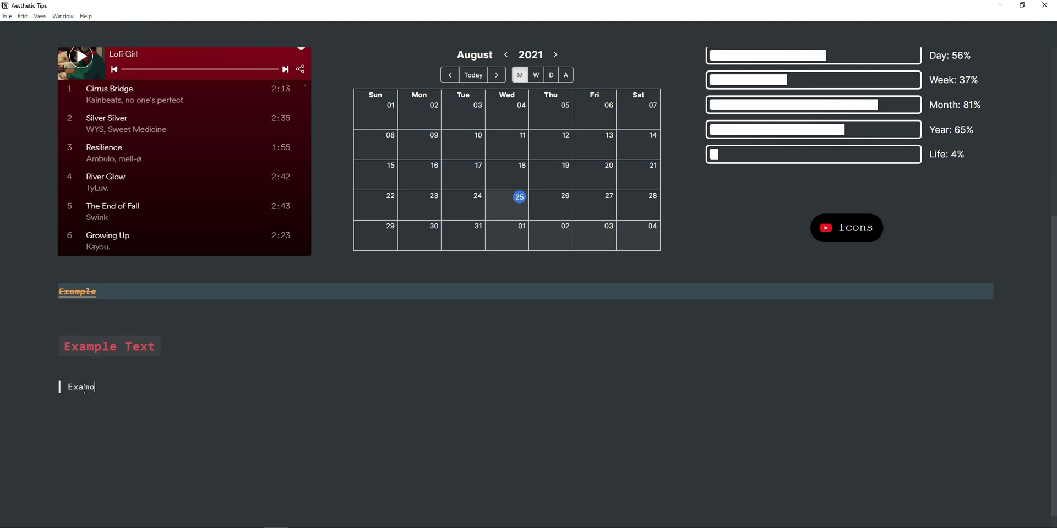
pyautogui.write('le')
pyautogui.press('Return')
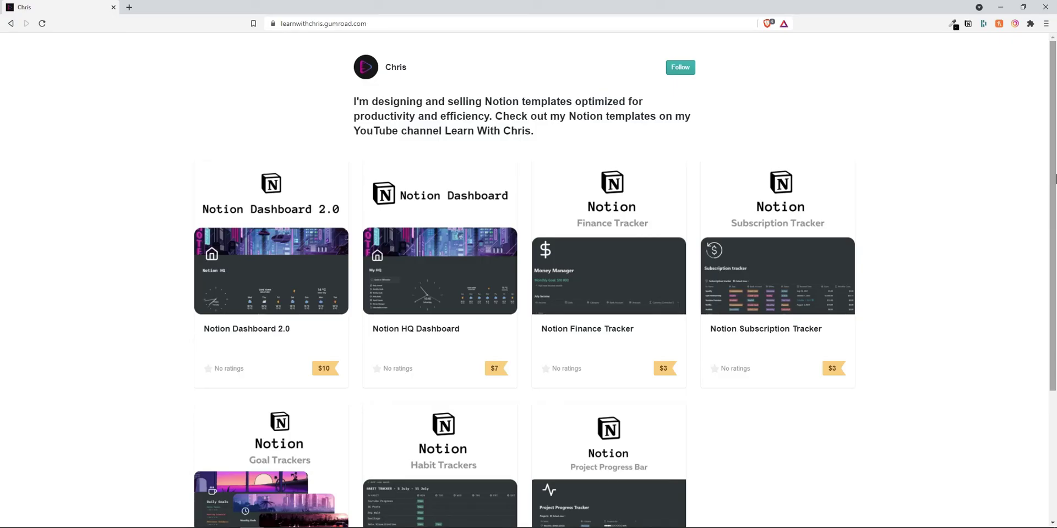
# Look over the Notion template listings on the Gumroad store page and switch to Notion's Learn With Chris page.
pyautogui.scroll(-3, 1055, 178)
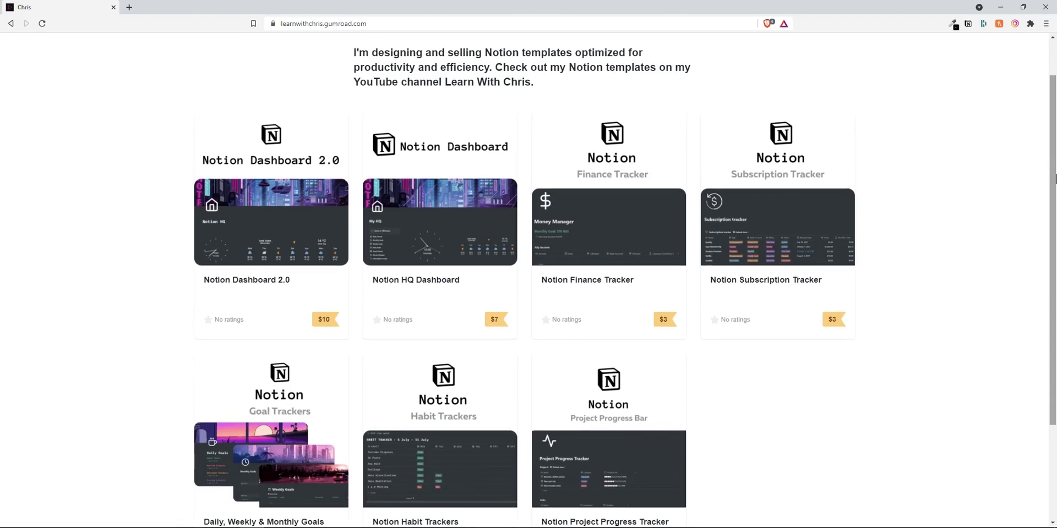
pyautogui.scroll(-1, 1056, 178)
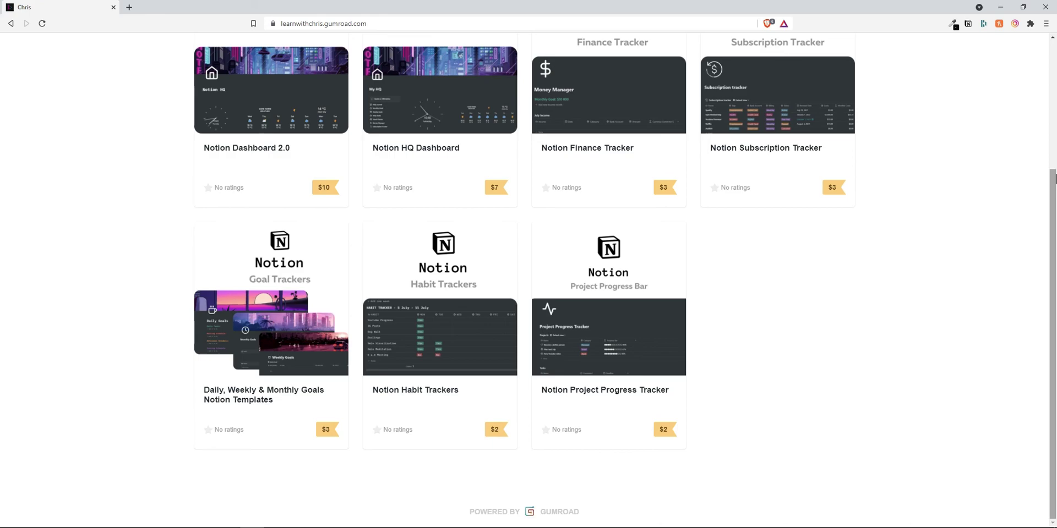
pyautogui.hotkey('alt', 'Tab')
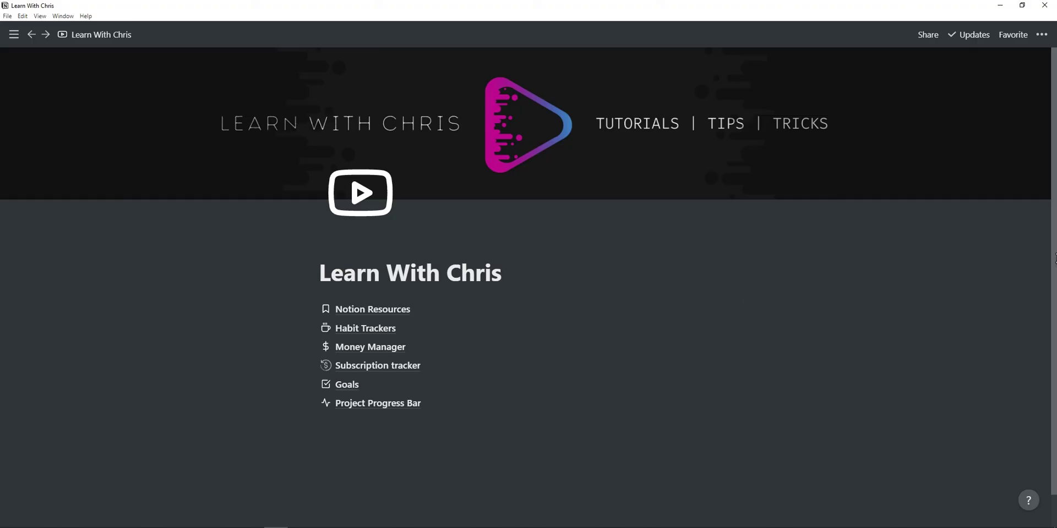